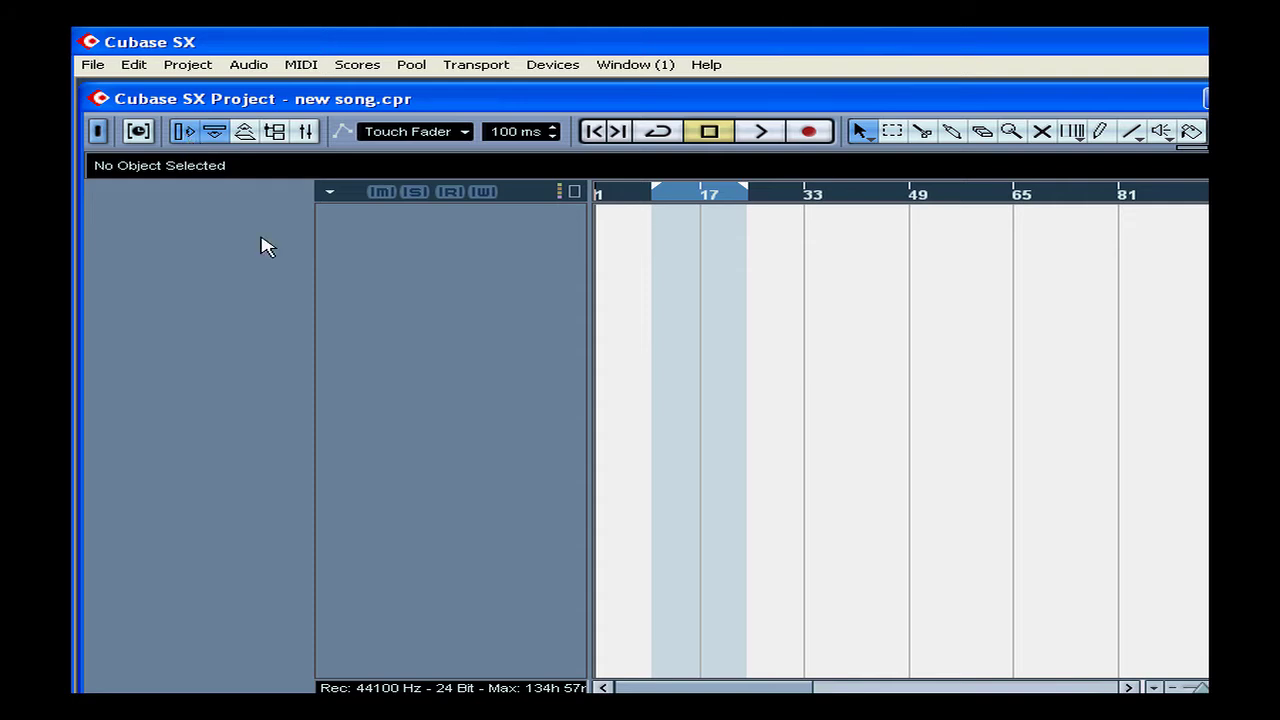
Add a stereo audio track, Audio 01, via Project > Add Track > Audio with Stereo configuration
{"action": "right_click", "coordinate": [362, 263]}
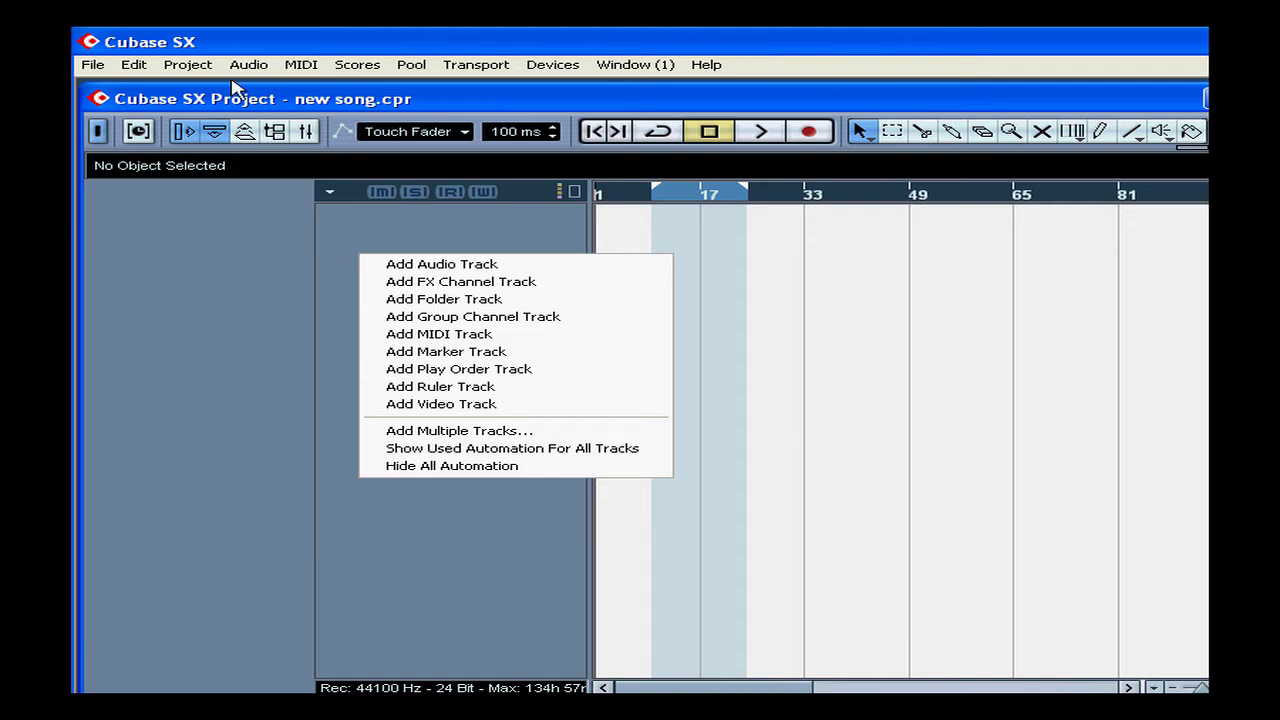
{"action": "left_click", "coordinate": [201, 66]}
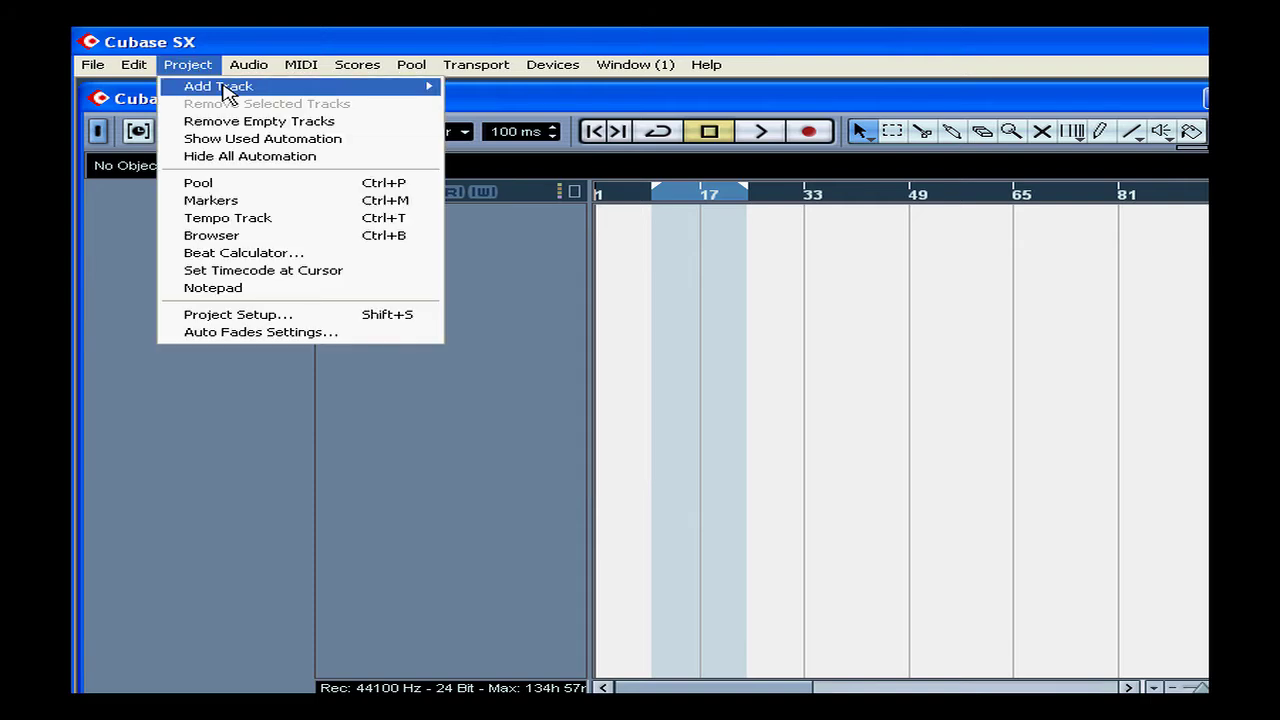
{"action": "mouse_move", "coordinate": [228, 92]}
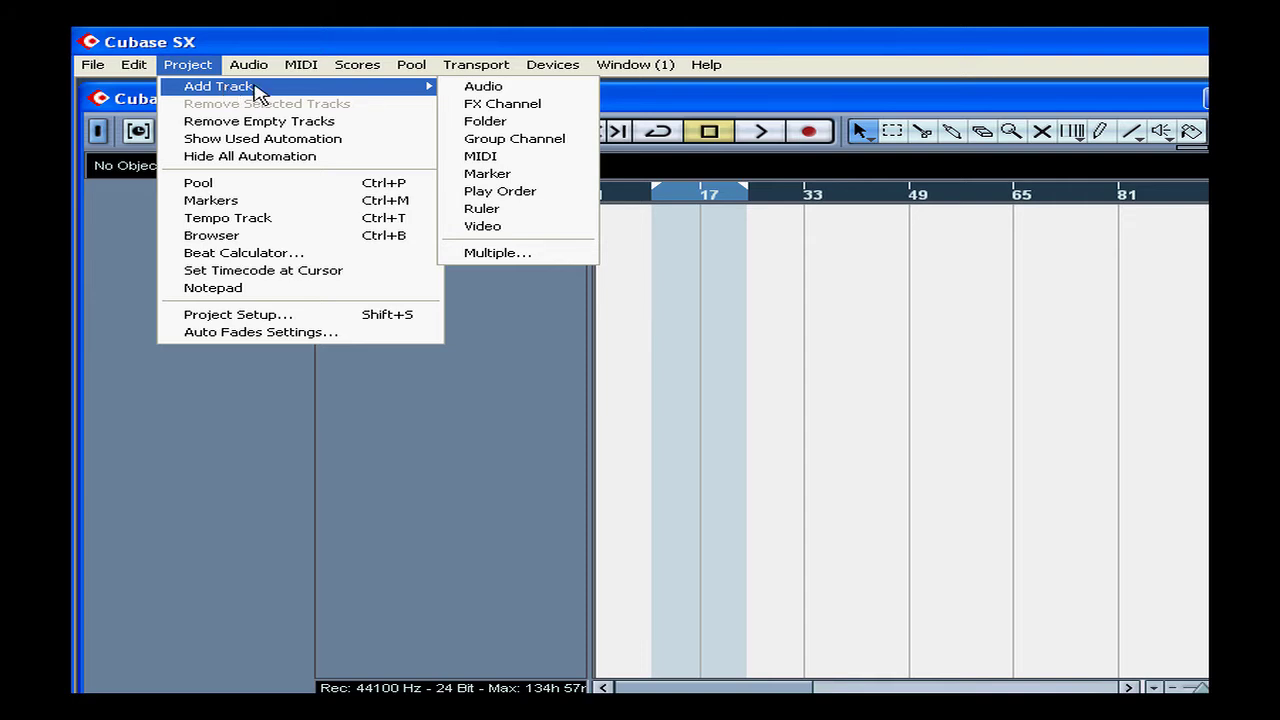
{"action": "left_click", "coordinate": [480, 87]}
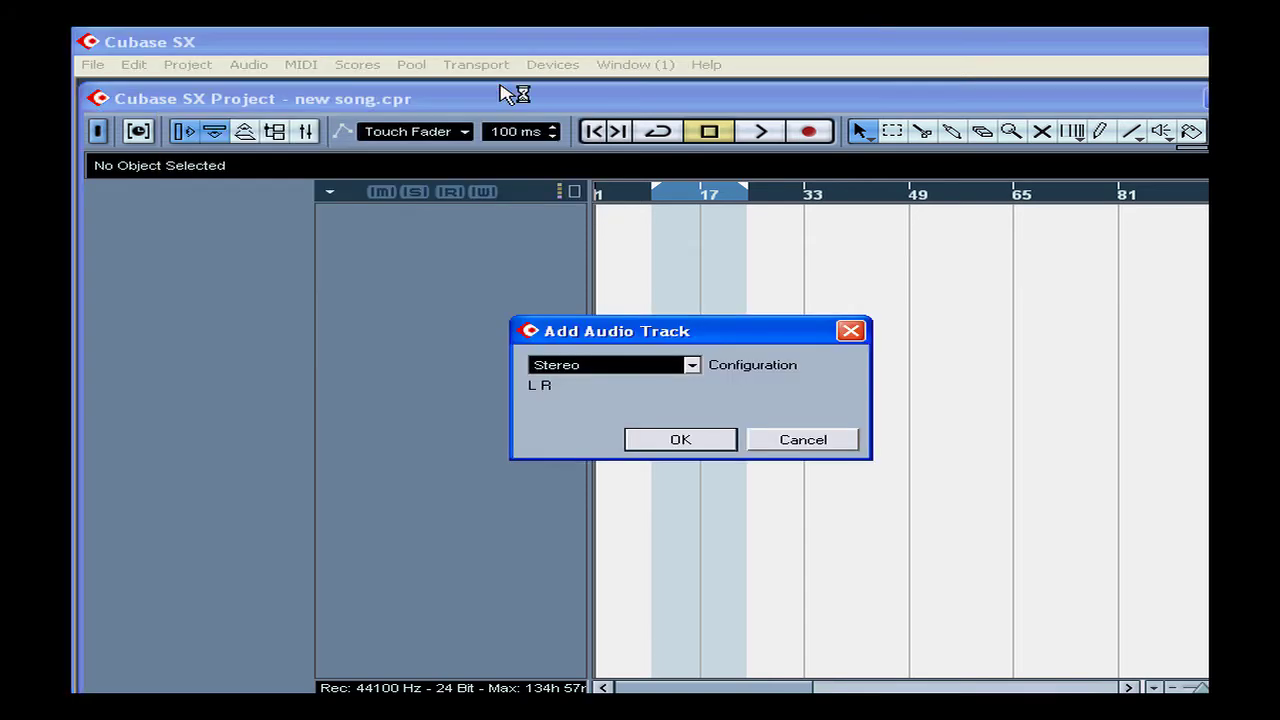
{"action": "left_click", "coordinate": [691, 366]}
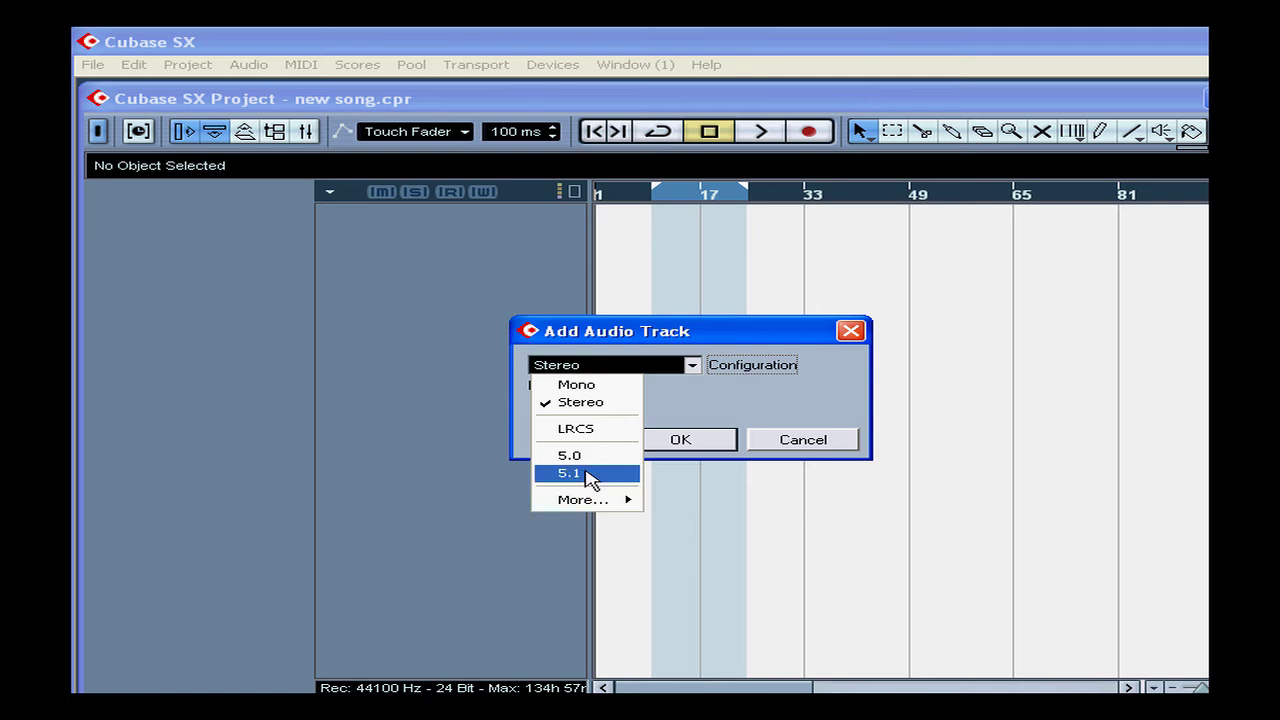
{"action": "left_click", "coordinate": [718, 407]}
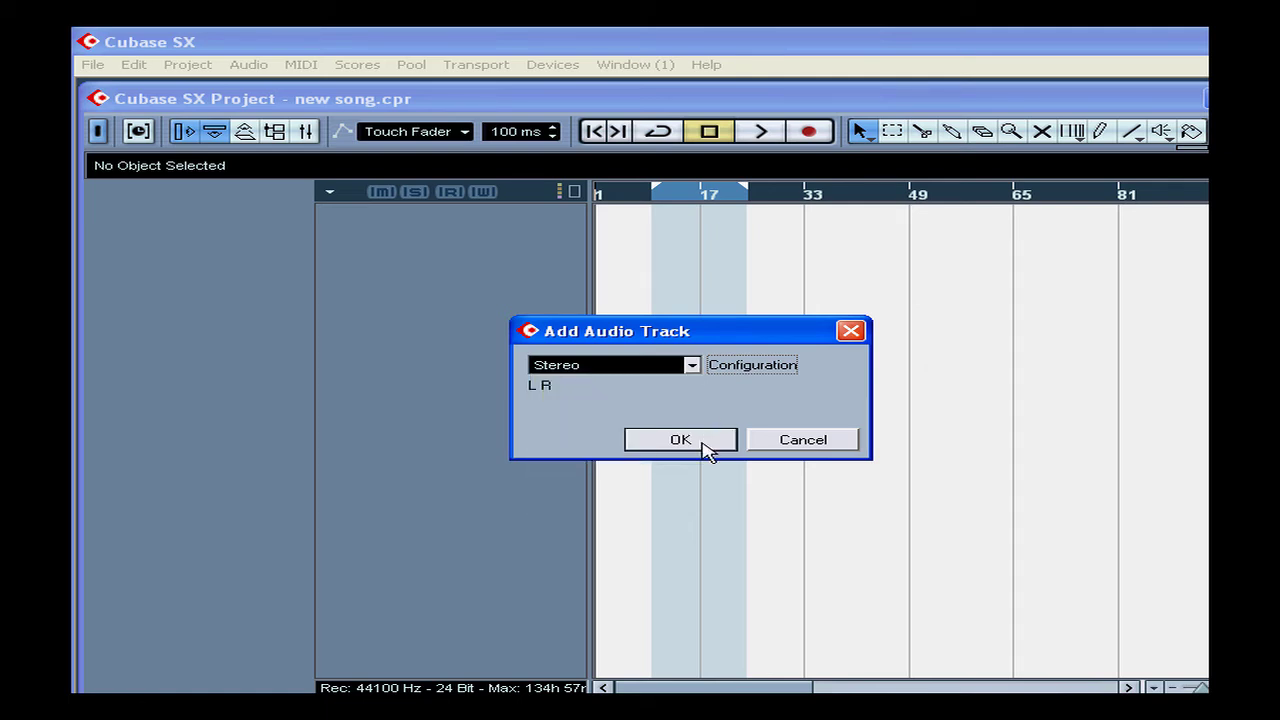
{"action": "left_click", "coordinate": [704, 448]}
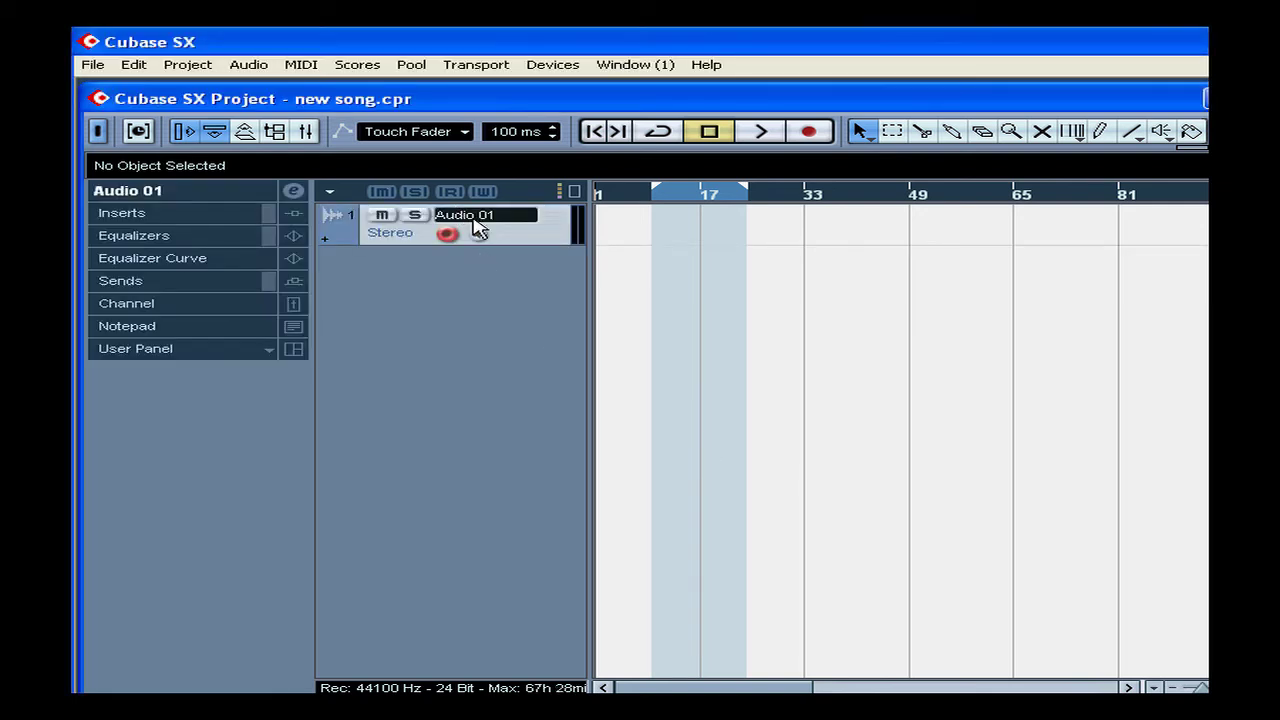
Open the Mixer and browse Audio 01's insert and send sections
{"action": "left_click", "coordinate": [550, 64]}
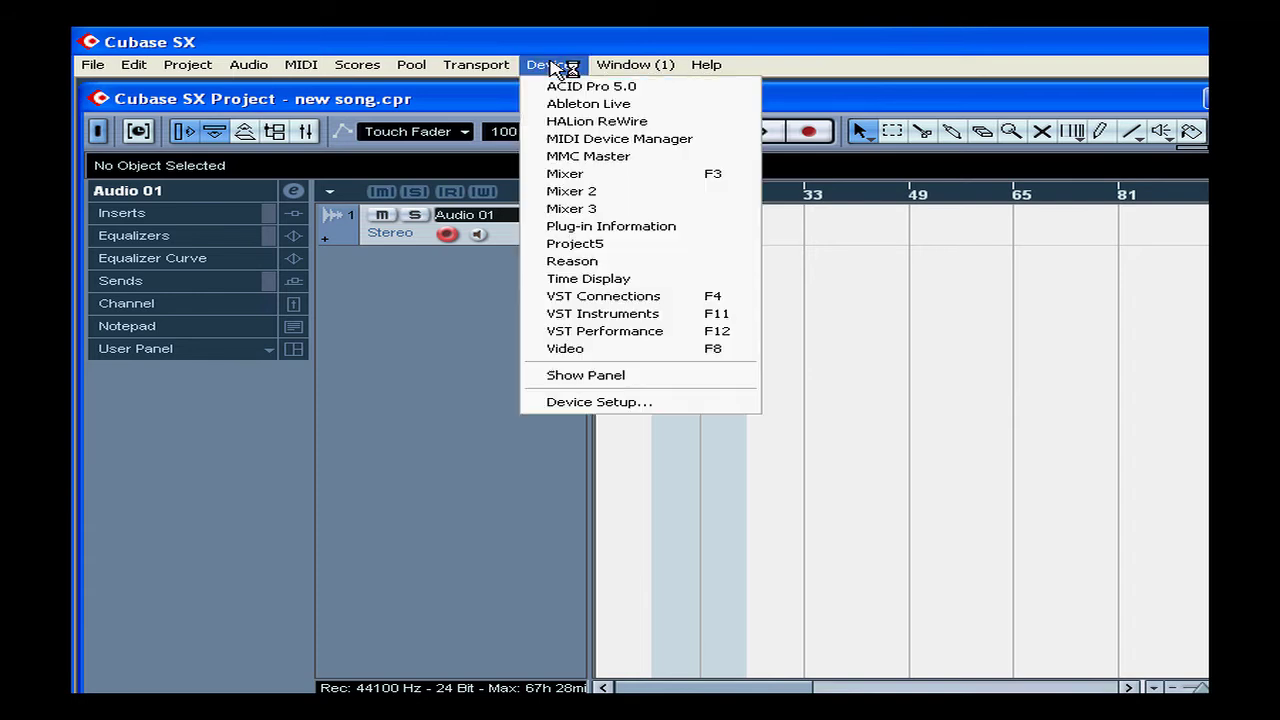
{"action": "left_click", "coordinate": [630, 178]}
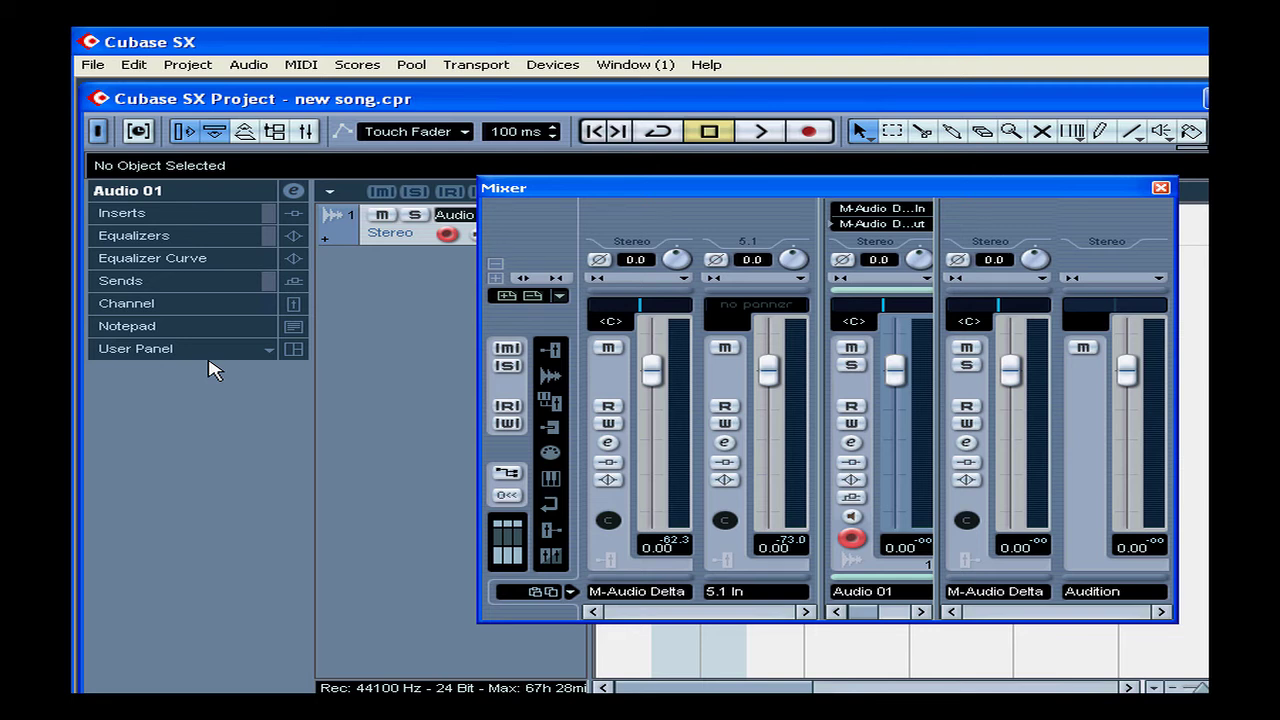
{"action": "left_click", "coordinate": [143, 213]}
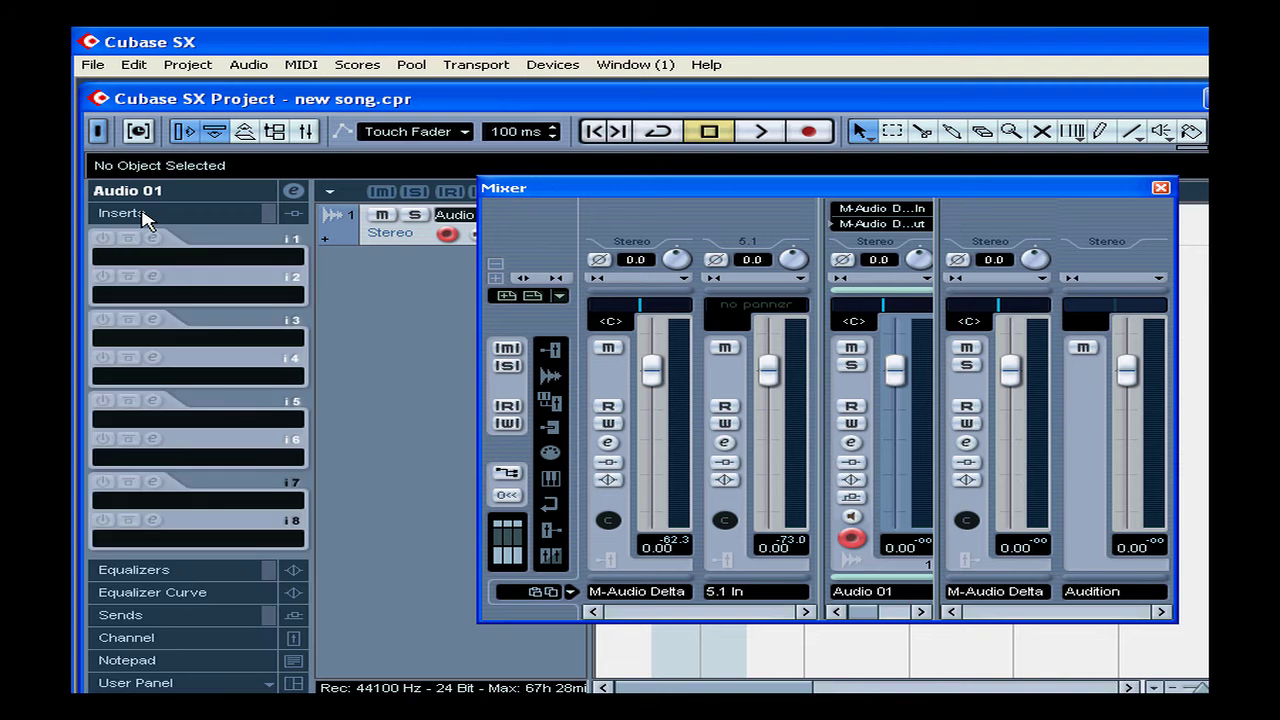
{"action": "left_click", "coordinate": [143, 213]}
{"action": "left_click", "coordinate": [147, 283]}
{"action": "left_click", "coordinate": [147, 283]}
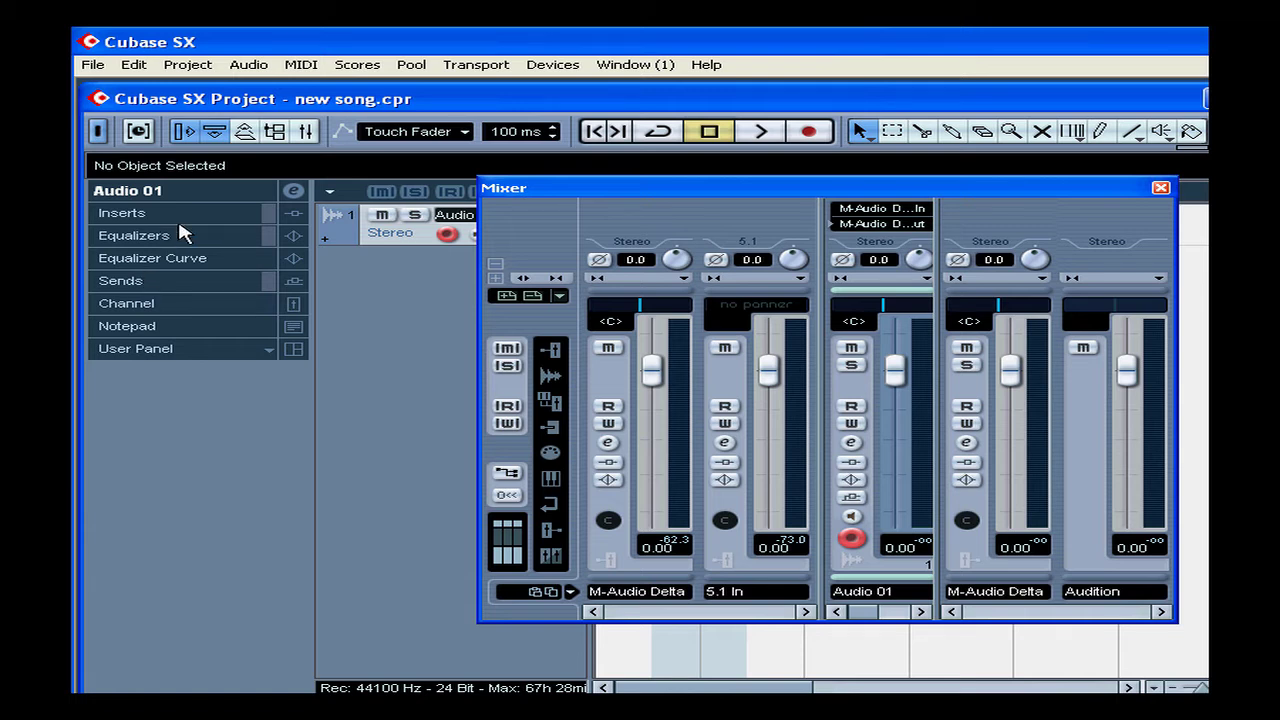
Expand Audio 01's Channel section, lower its fader to -20.86 dB, and close the Mixer
{"action": "left_click", "coordinate": [166, 215]}
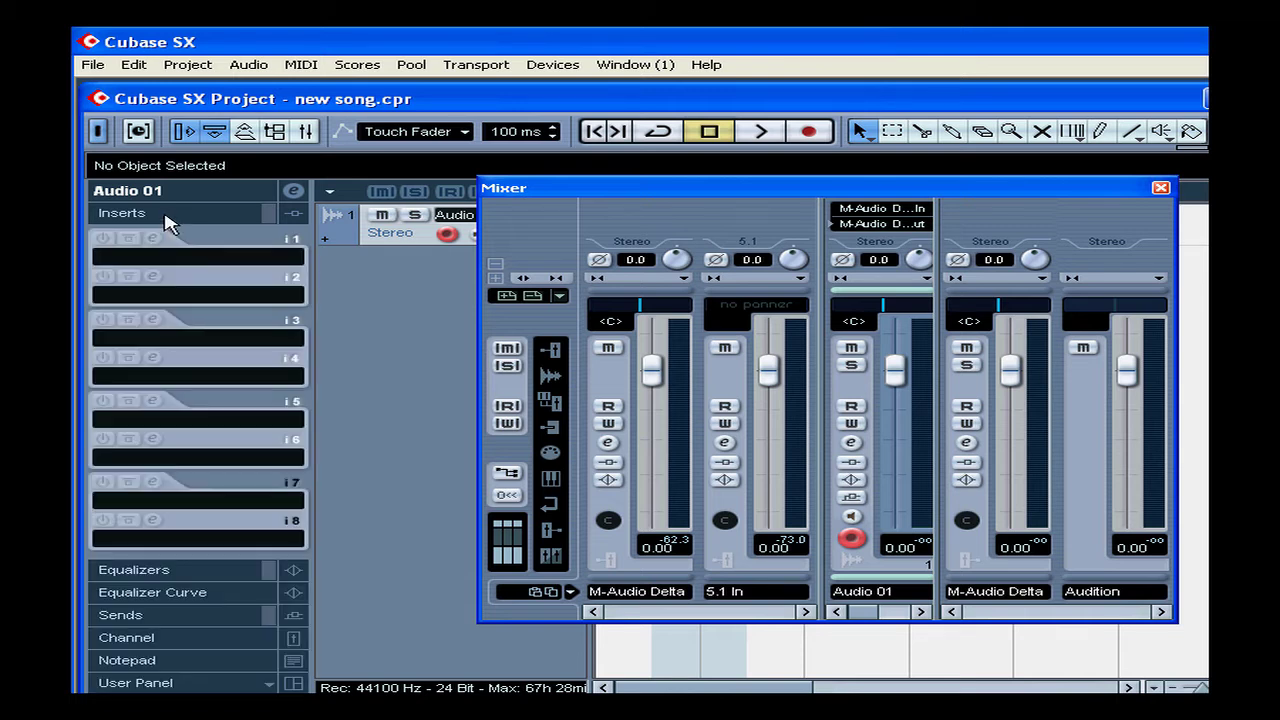
{"action": "left_click", "coordinate": [179, 574]}
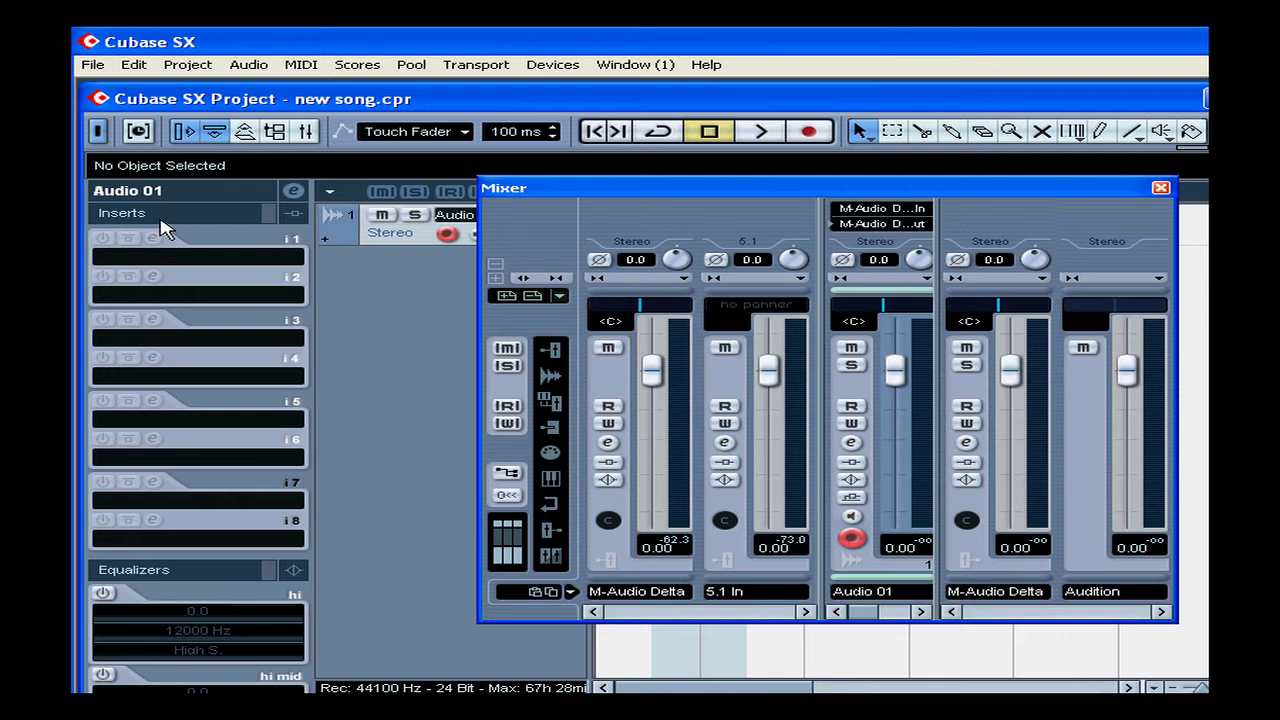
{"action": "left_click", "coordinate": [160, 216]}
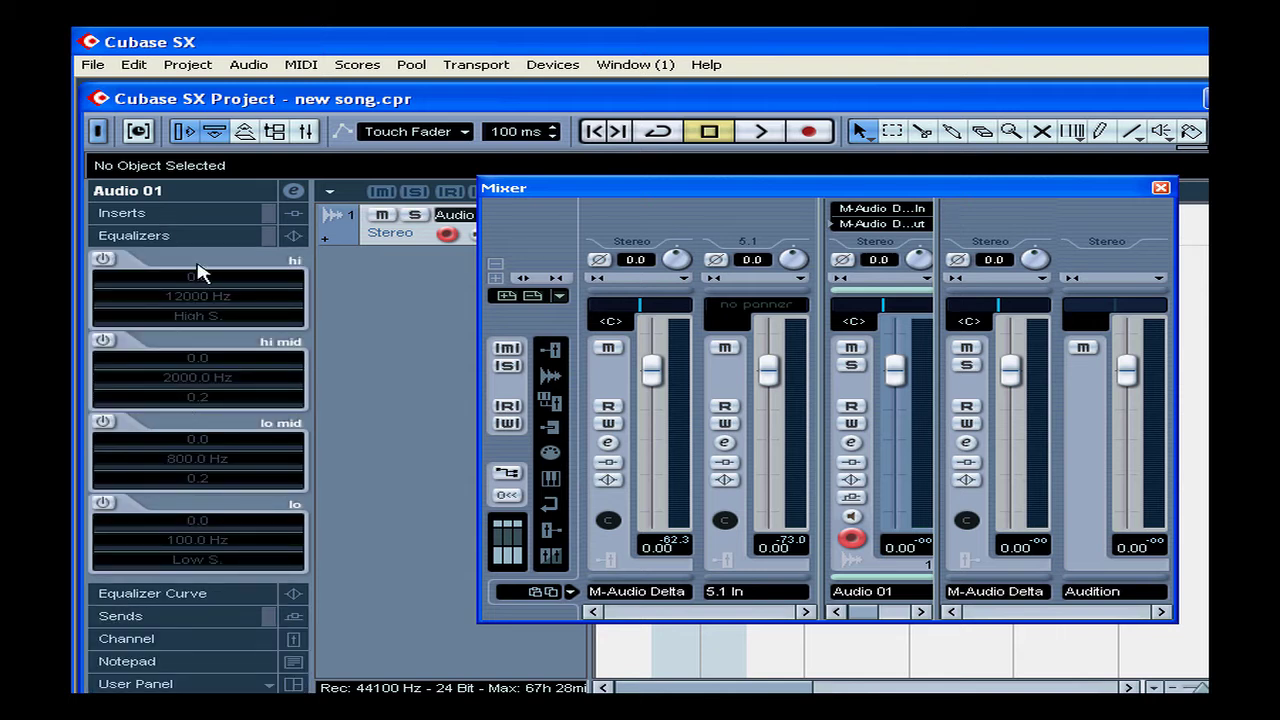
{"action": "left_click", "coordinate": [199, 239]}
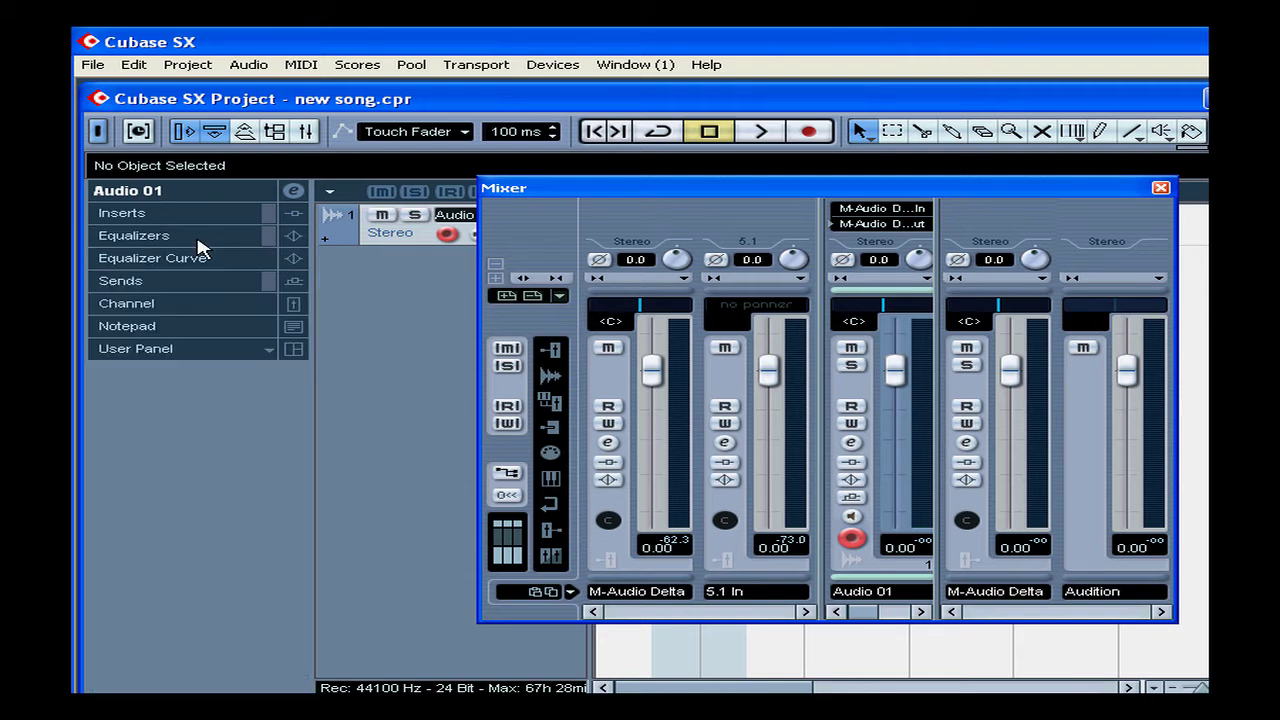
{"action": "left_click", "coordinate": [190, 303]}
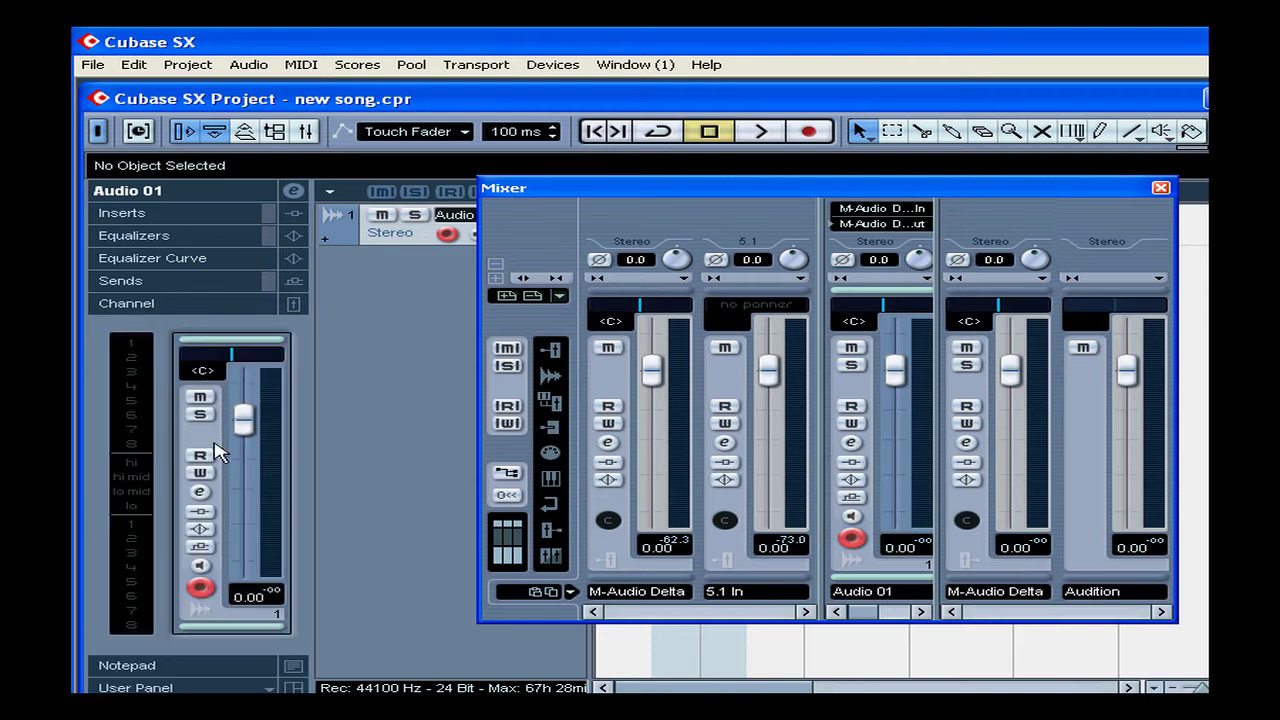
{"action": "left_click_drag", "start_coordinate": [244, 422], "coordinate": [250, 533]}
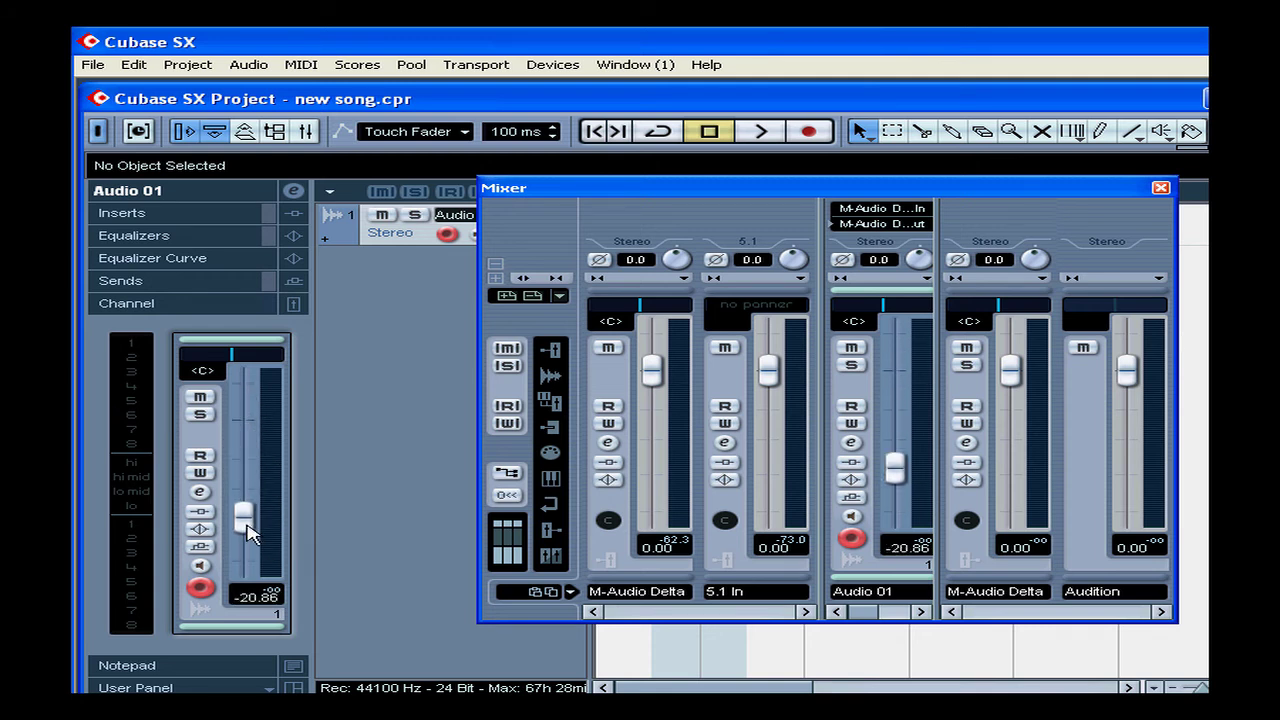
{"action": "left_click", "coordinate": [1160, 188]}
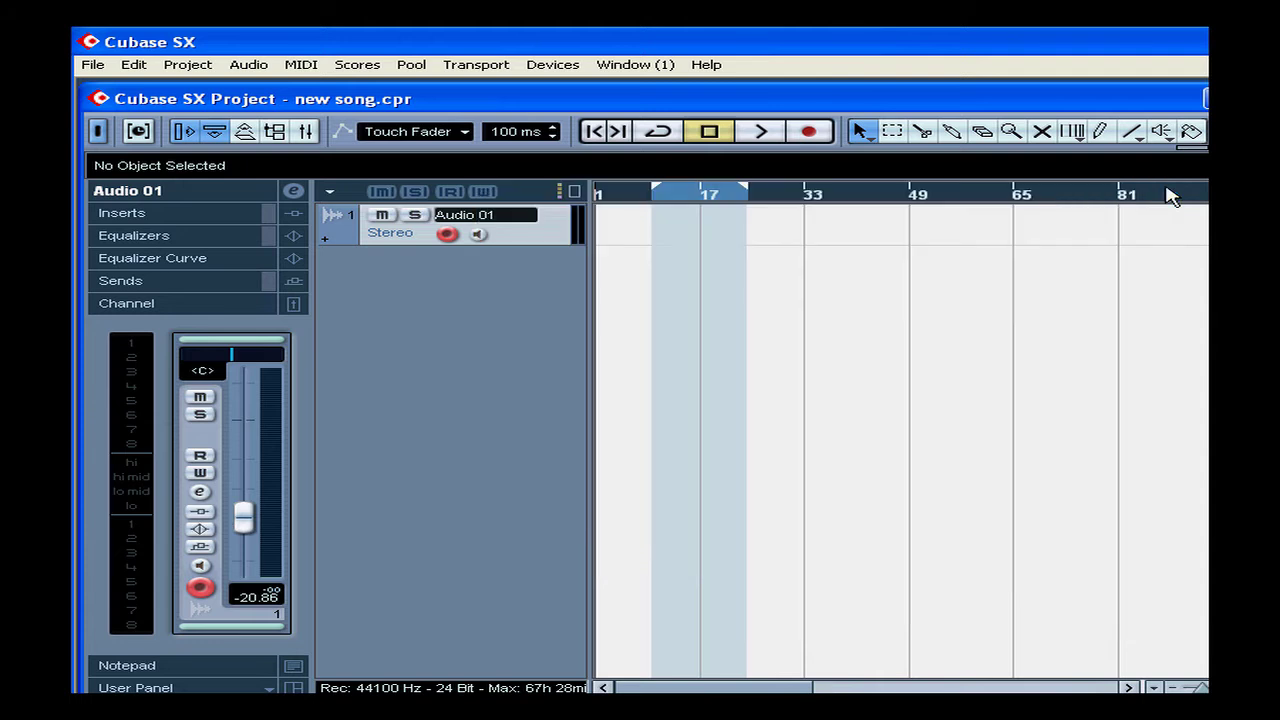
Add a MIDI track (MIDI 01) and a Folder track from the track list context menu
{"action": "right_click", "coordinate": [410, 316]}
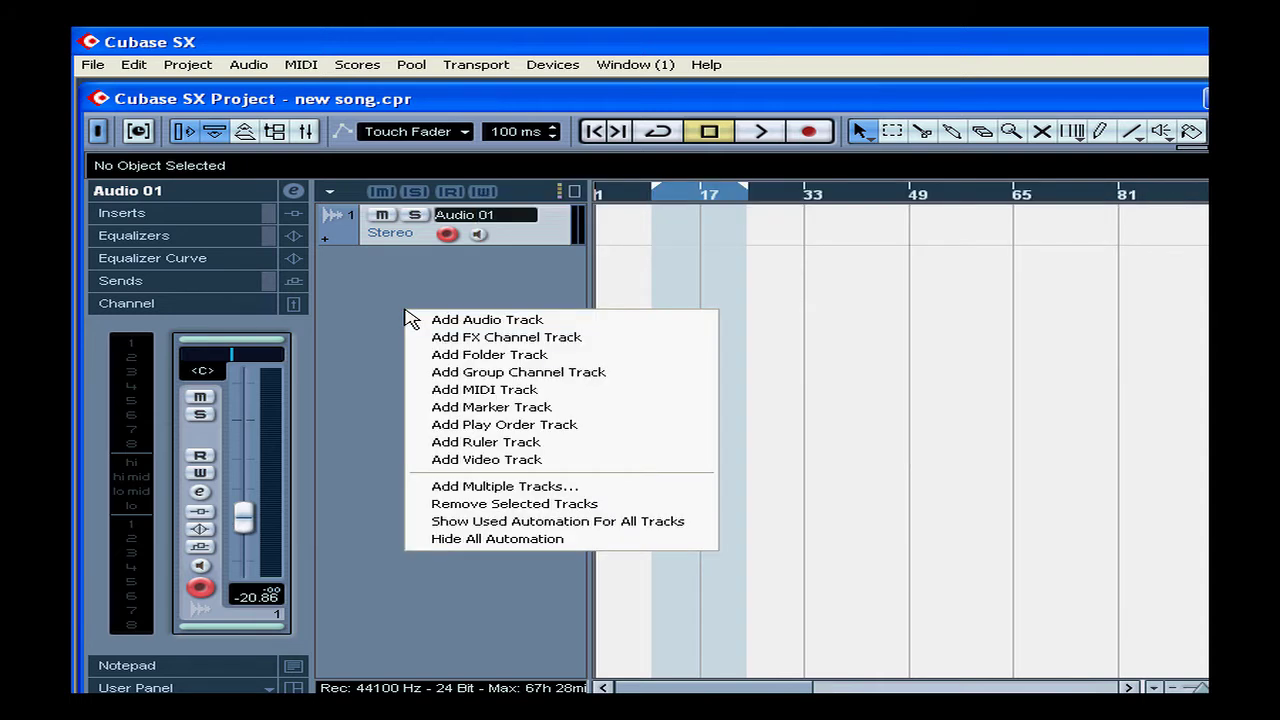
{"action": "left_click", "coordinate": [537, 391]}
{"action": "right_click", "coordinate": [404, 350]}
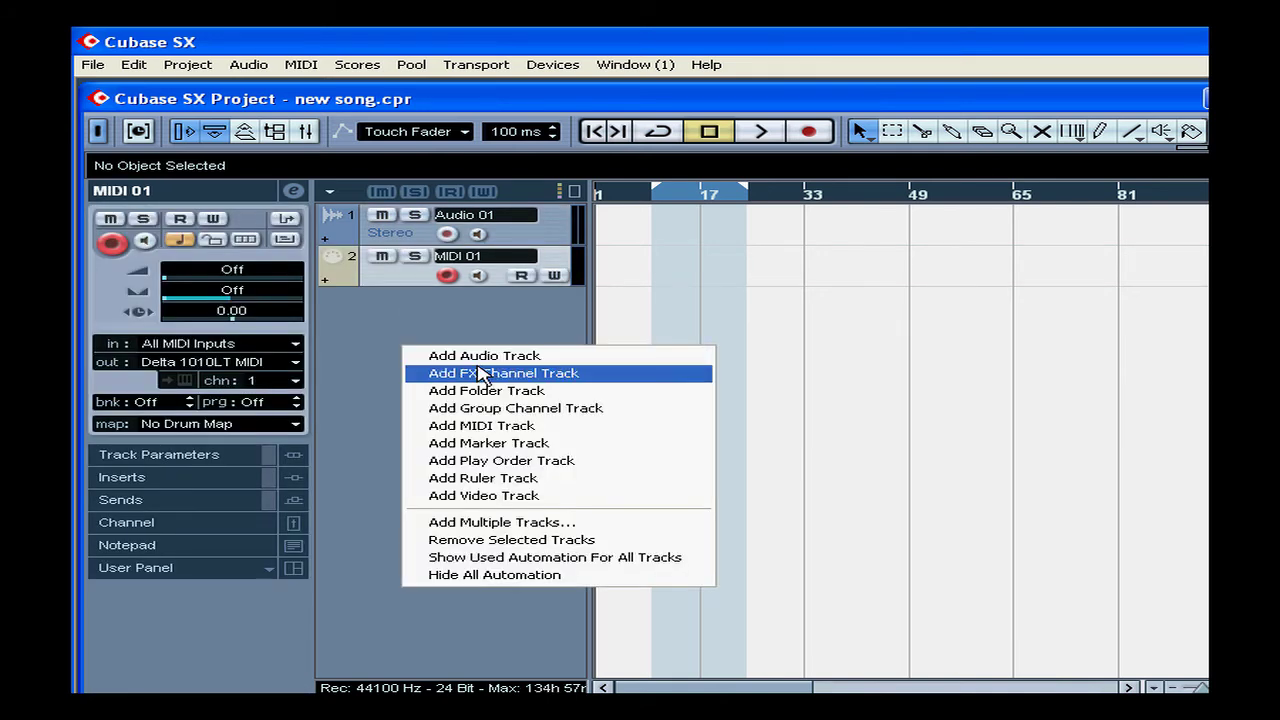
{"action": "left_click", "coordinate": [500, 391]}
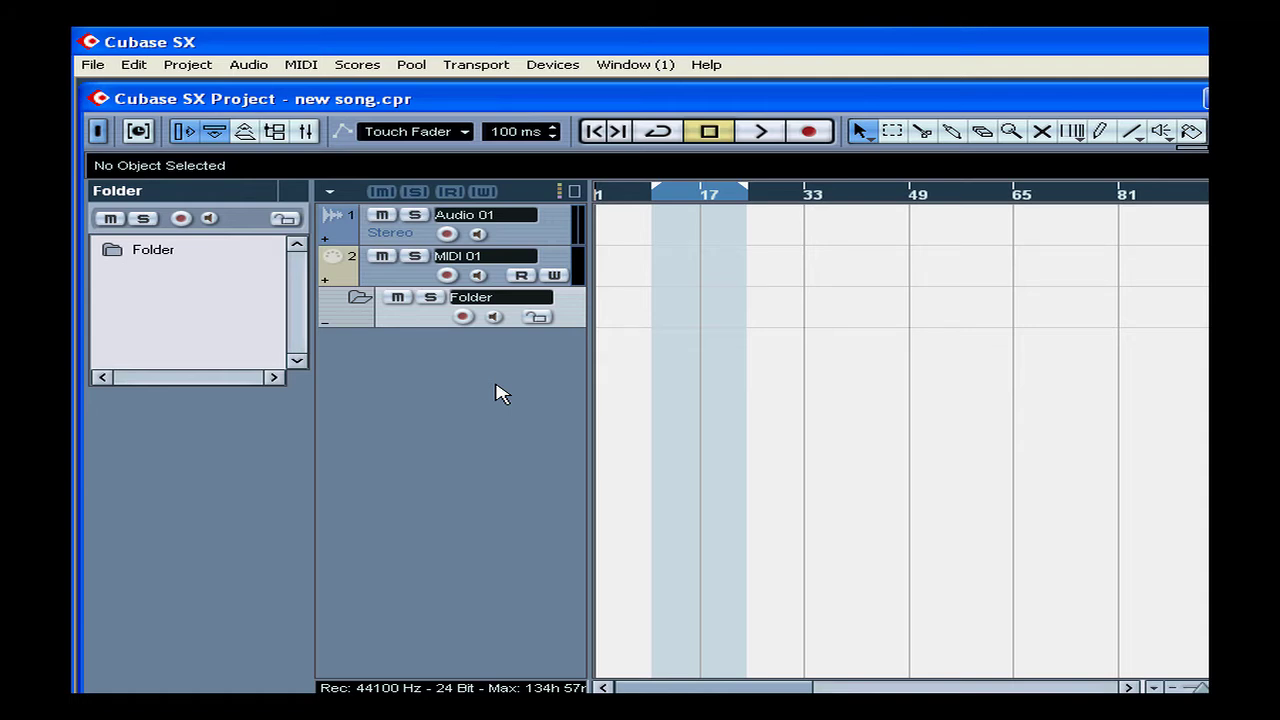
Drag MIDI 01 and Audio 01 into the Folder track
{"action": "left_click", "coordinate": [414, 277]}
{"action": "left_click_drag", "start_coordinate": [418, 300], "coordinate": [417, 306]}
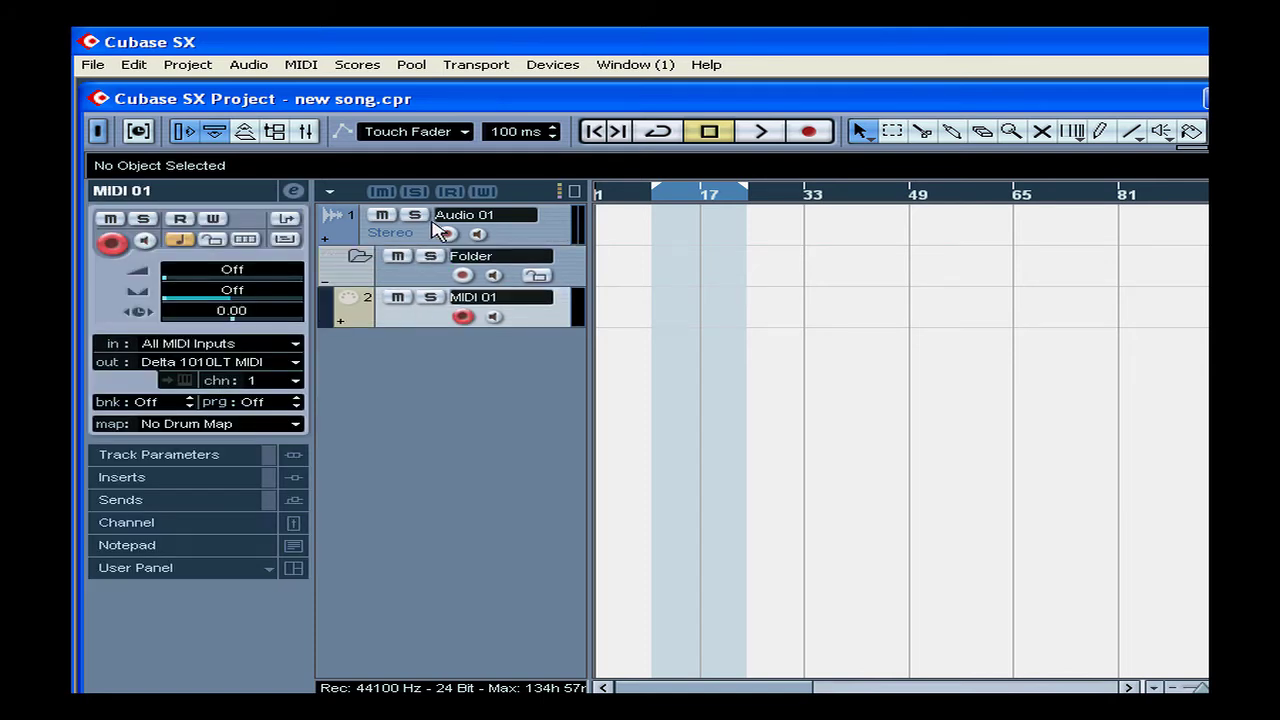
{"action": "left_click", "coordinate": [428, 219]}
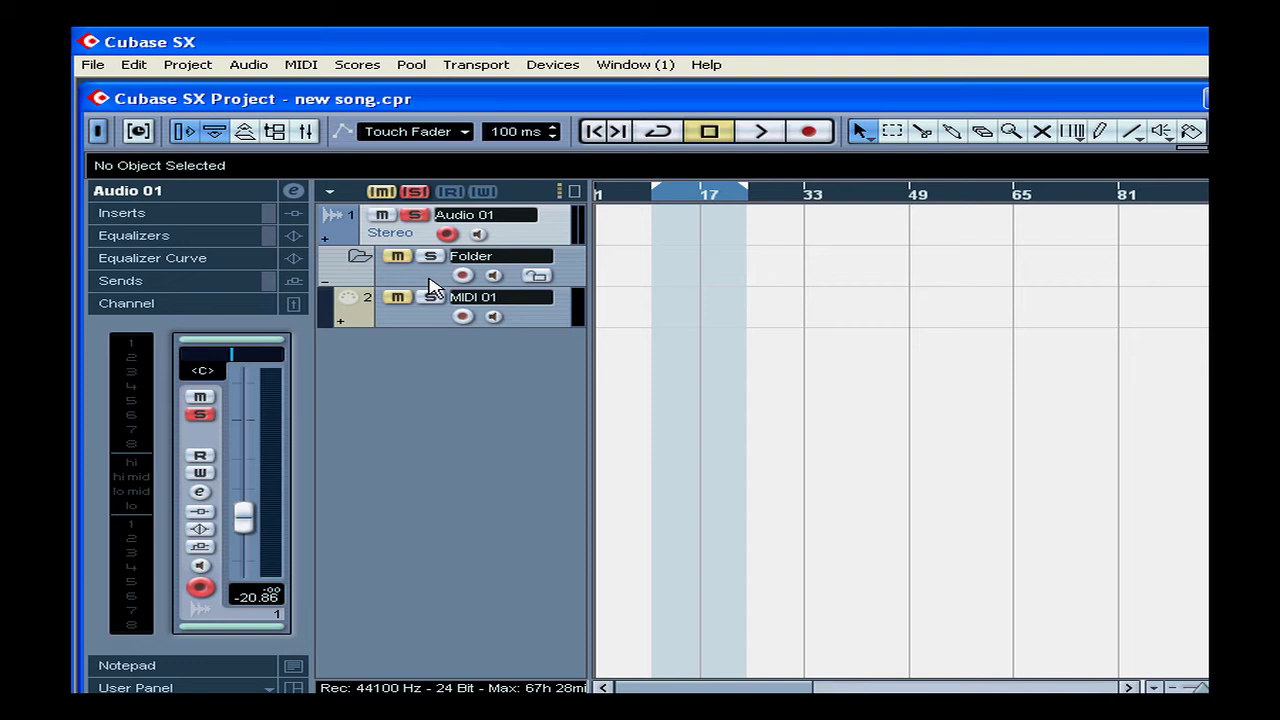
{"action": "left_click_drag", "start_coordinate": [411, 238], "coordinate": [418, 270]}
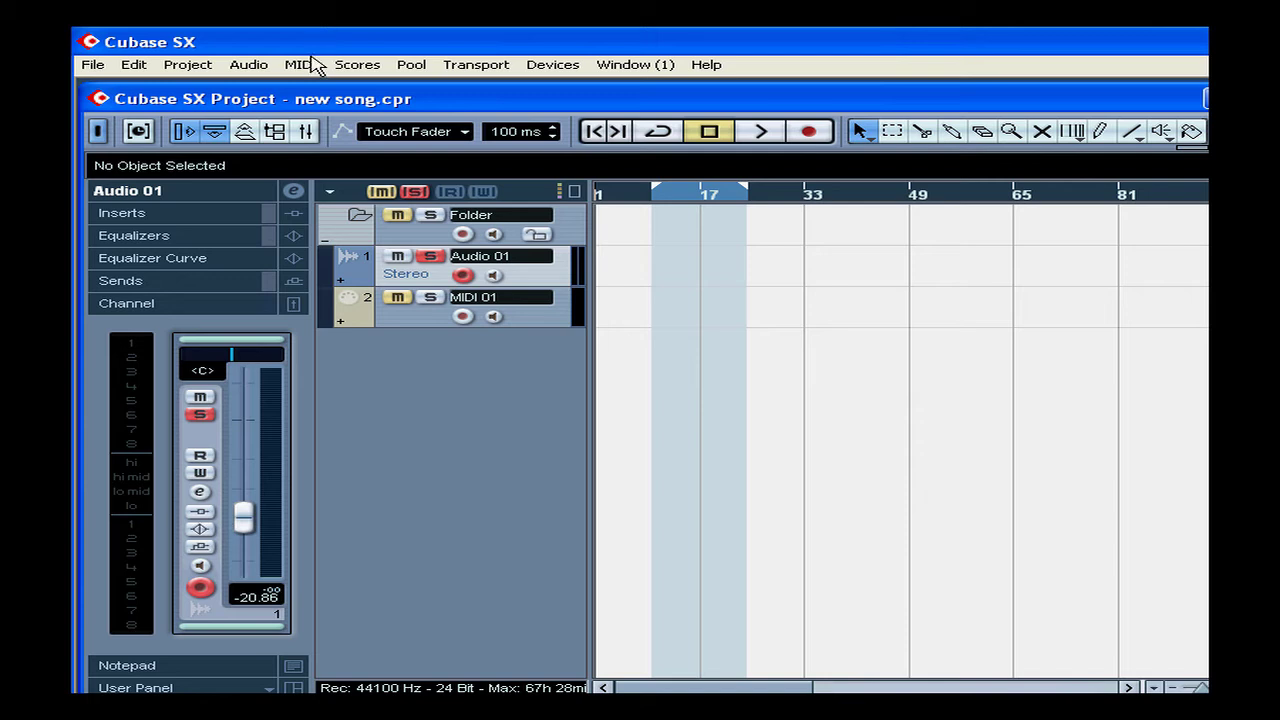
Collapse and re-expand the Folder track to show both grouped tracks
{"action": "left_click", "coordinate": [324, 241]}
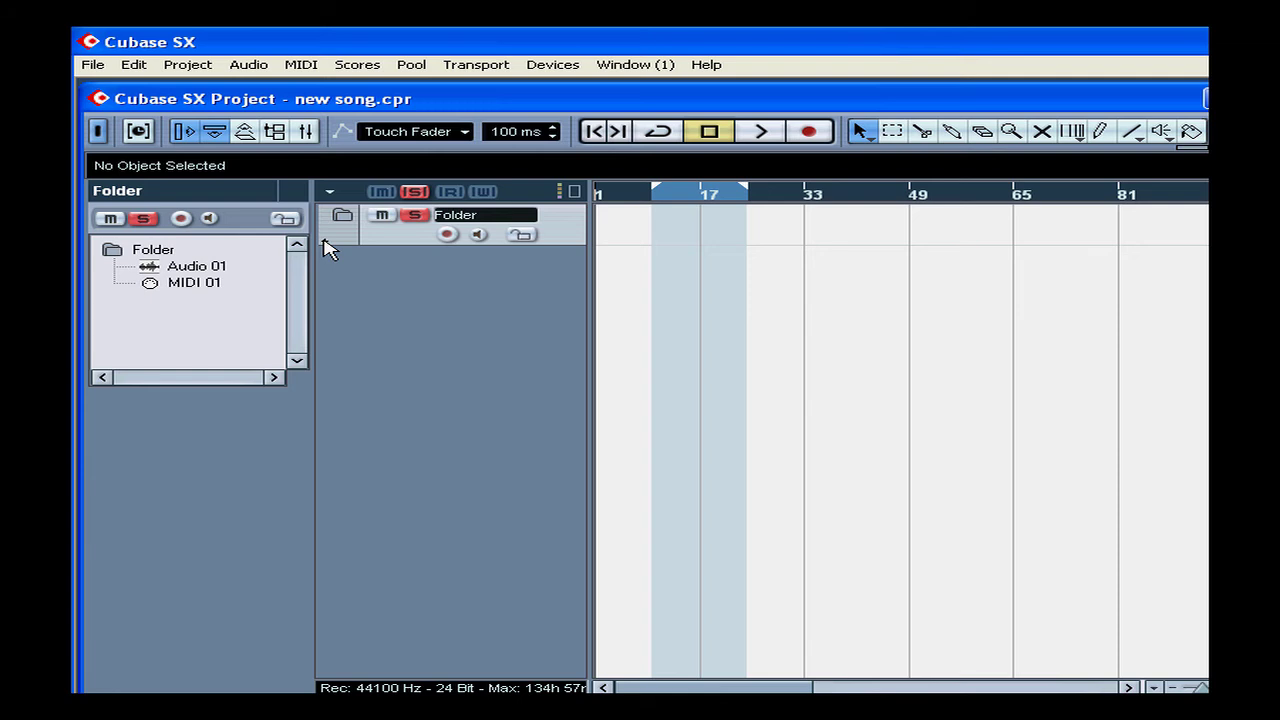
{"action": "left_click", "coordinate": [326, 249]}
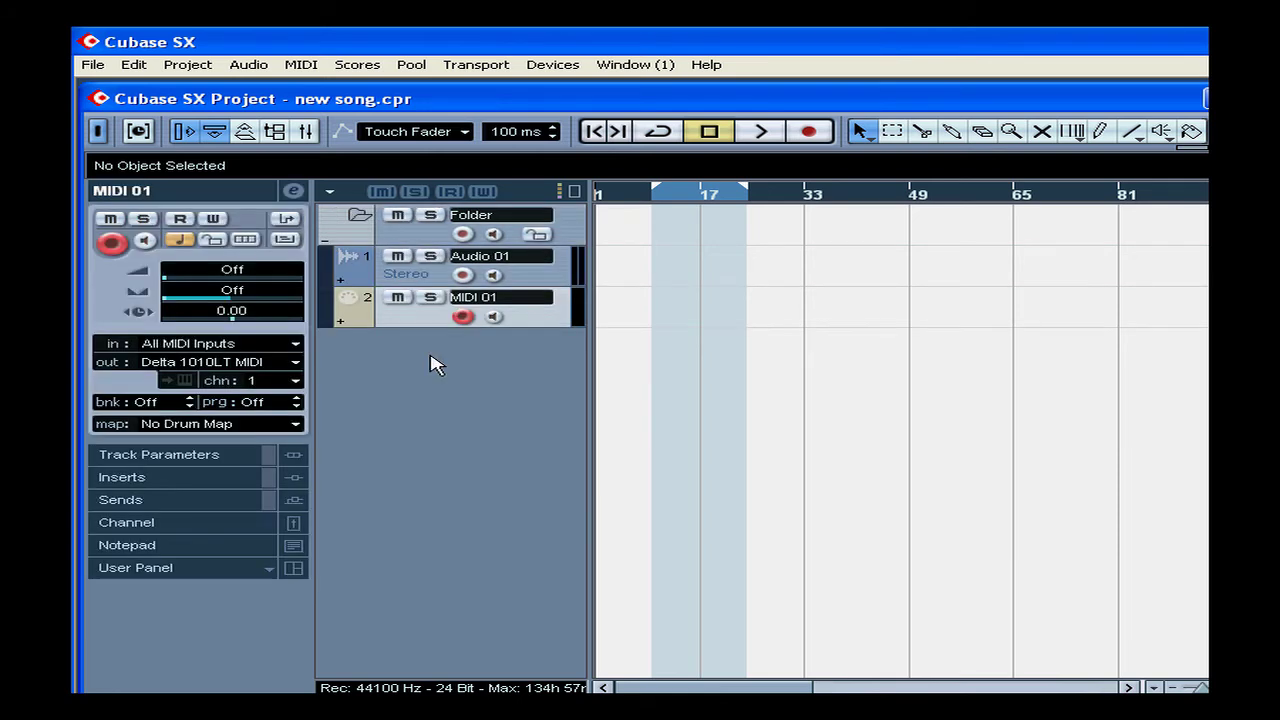
{"action": "right_click", "coordinate": [431, 356]}
Add a group channel track, Group 1, accepting the default dialog settings
{"action": "right_click", "coordinate": [437, 366]}
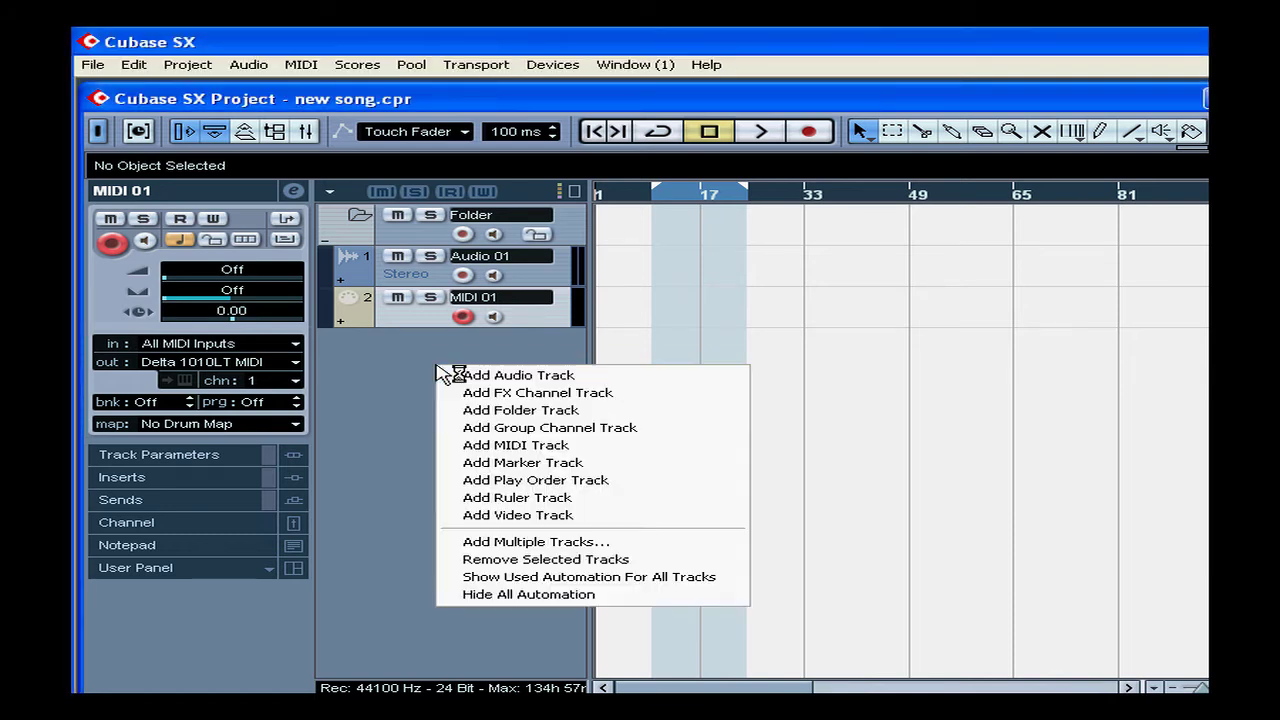
{"action": "left_click", "coordinate": [620, 428]}
{"action": "left_click", "coordinate": [674, 442]}
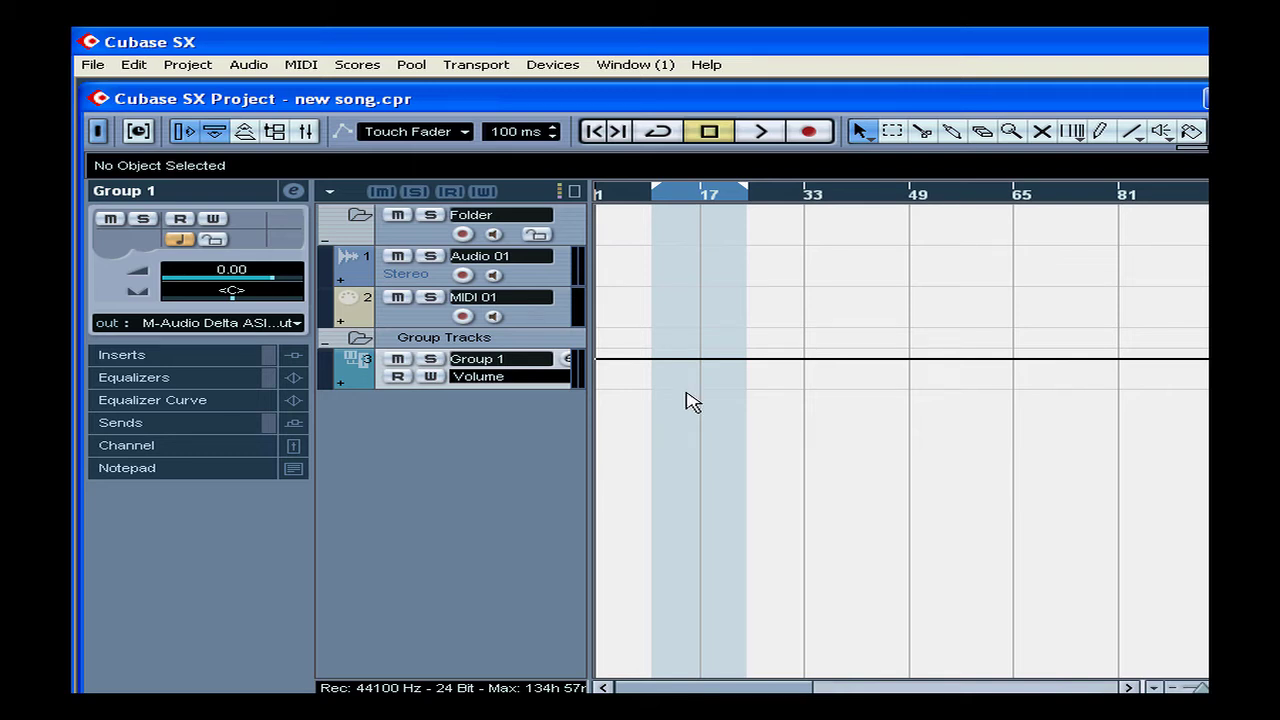
In the Mixer, scroll to Group 1, set its fader to 2.90 dB, then close the Mixer
{"action": "left_click", "coordinate": [557, 66]}
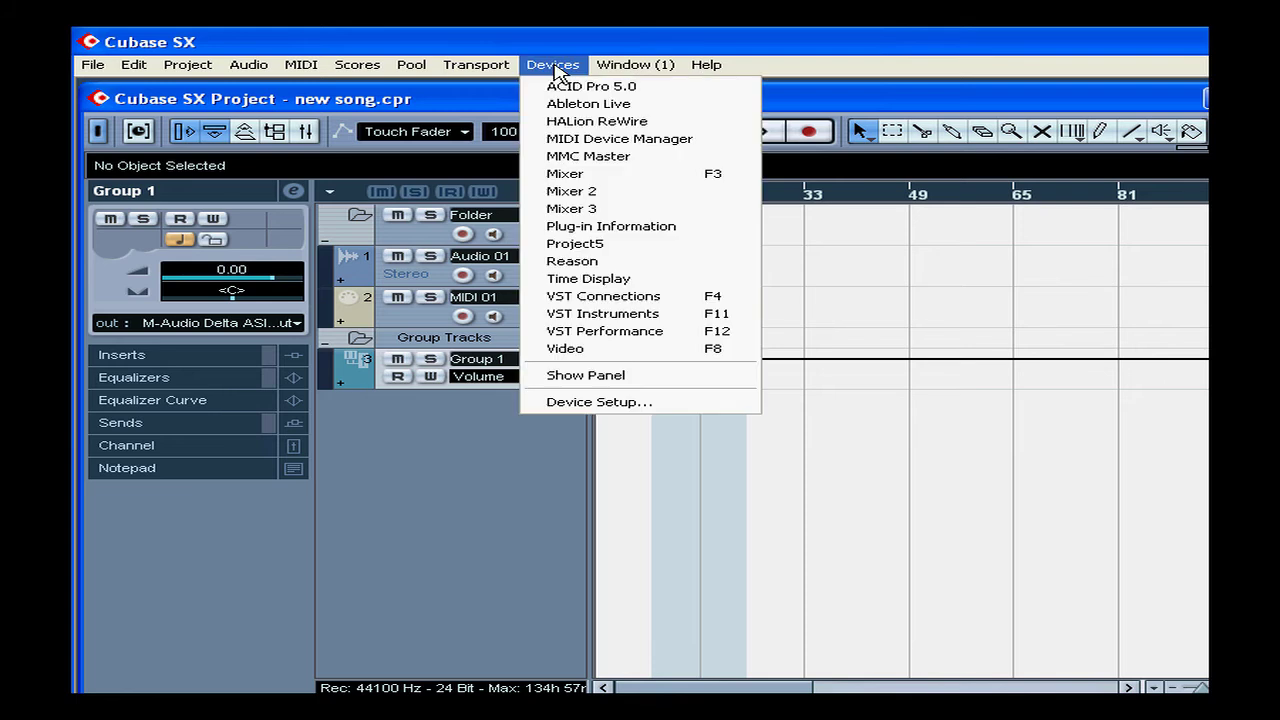
{"action": "left_click", "coordinate": [642, 174]}
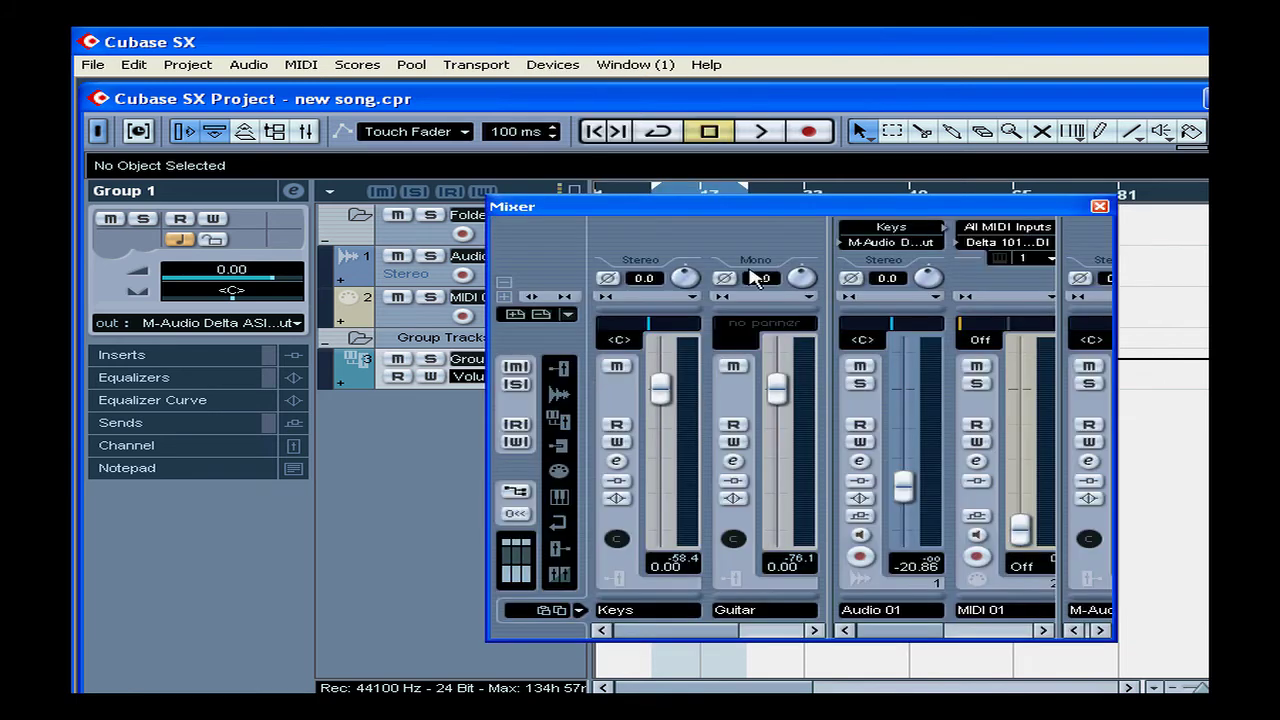
{"action": "left_click", "coordinate": [1043, 630]}
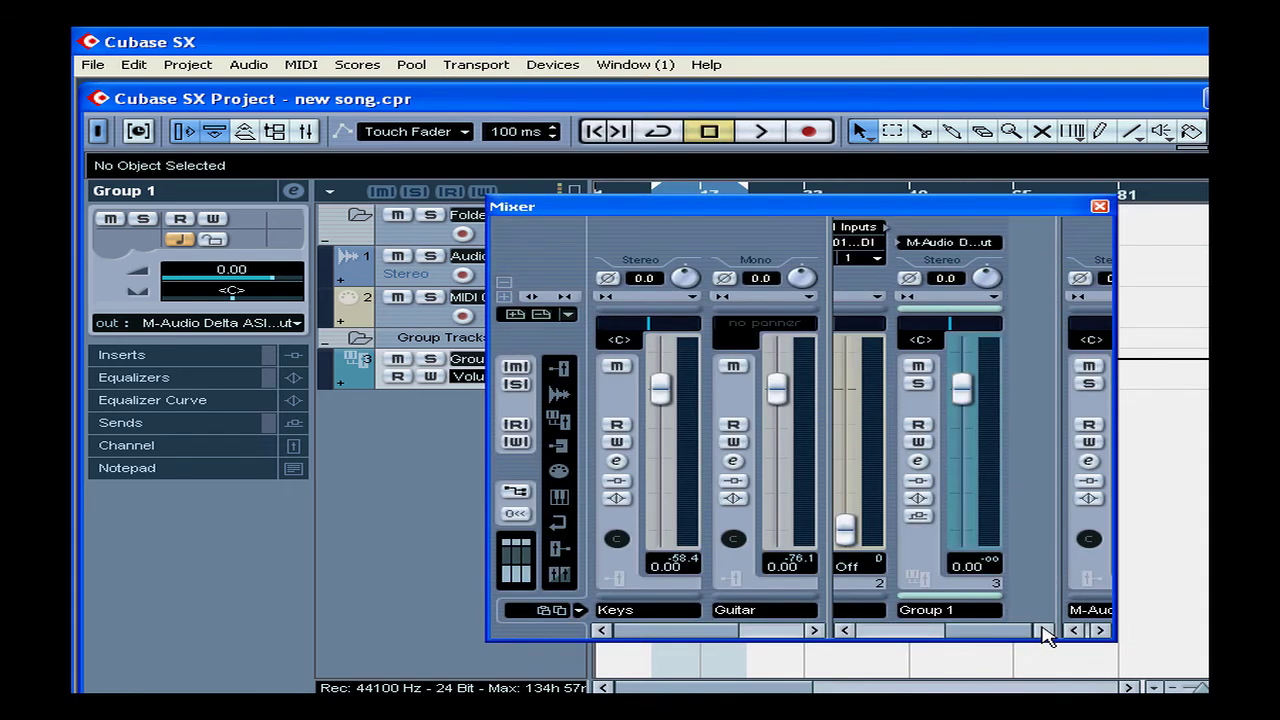
{"action": "left_click_drag", "start_coordinate": [966, 405], "coordinate": [961, 376]}
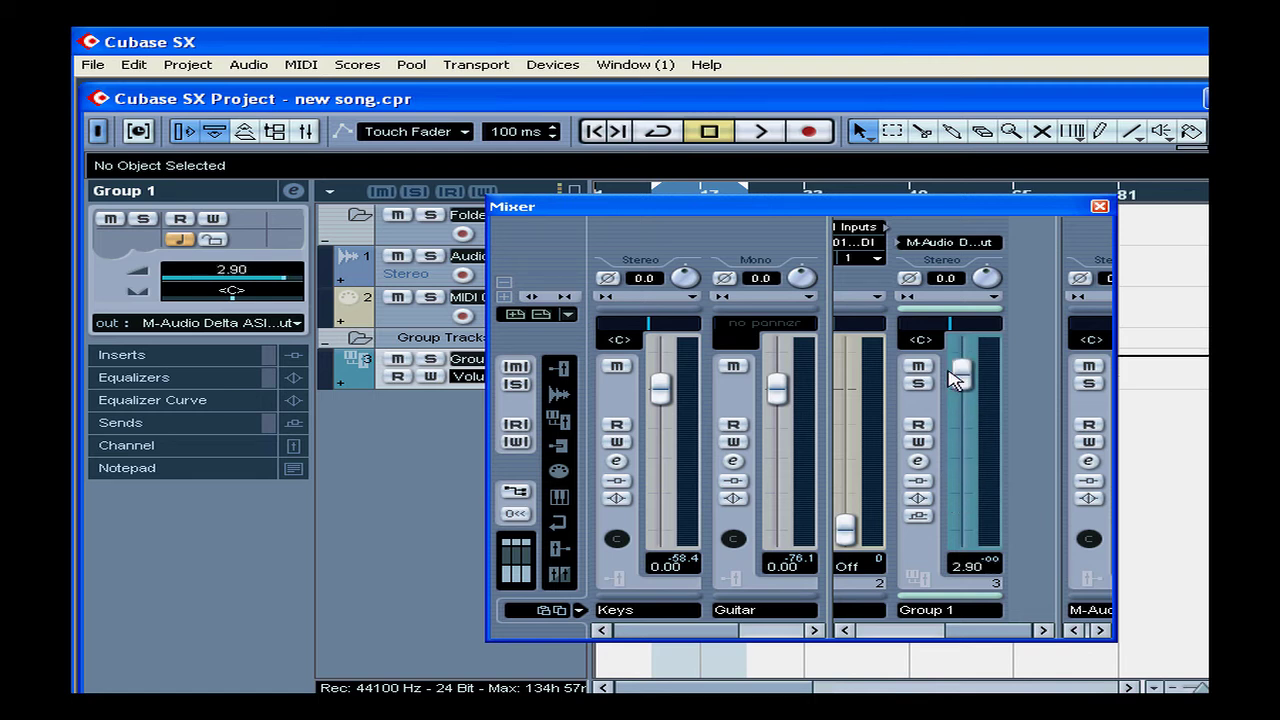
{"action": "left_click", "coordinate": [1100, 207]}
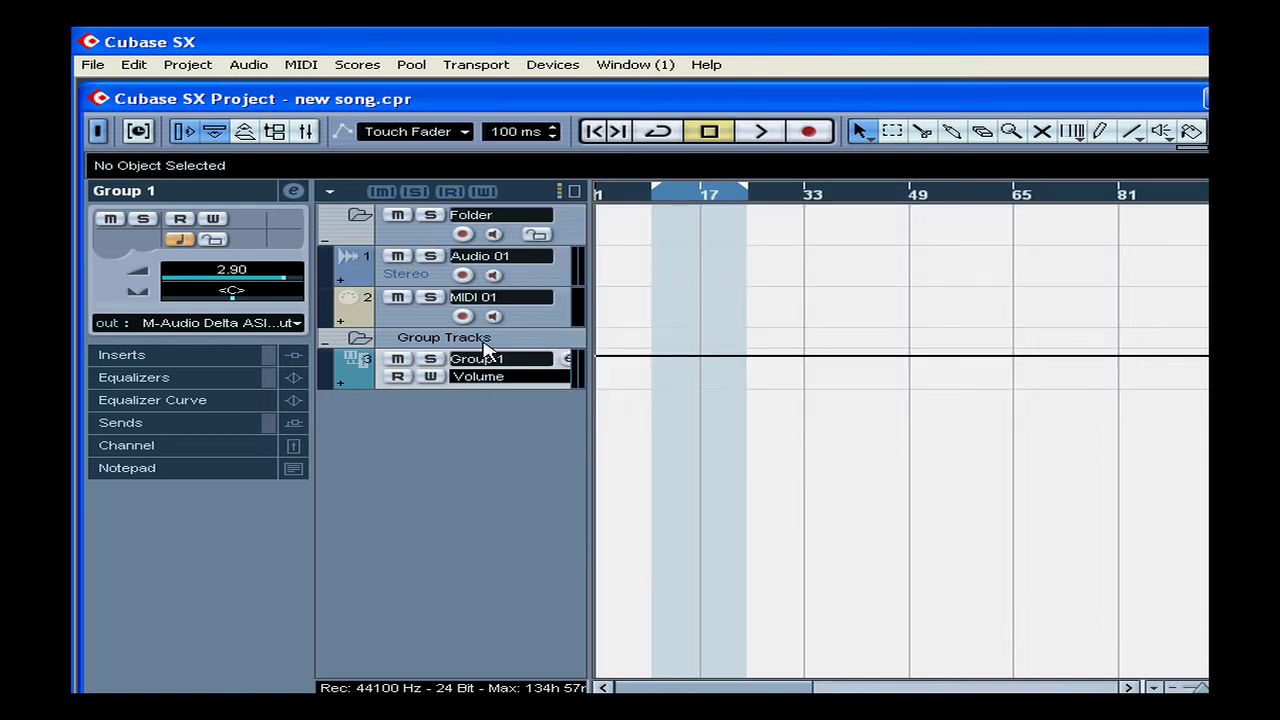
Set Audio 01's Inspector output to Group 1 and expand its Channel section
{"action": "left_click", "coordinate": [405, 273]}
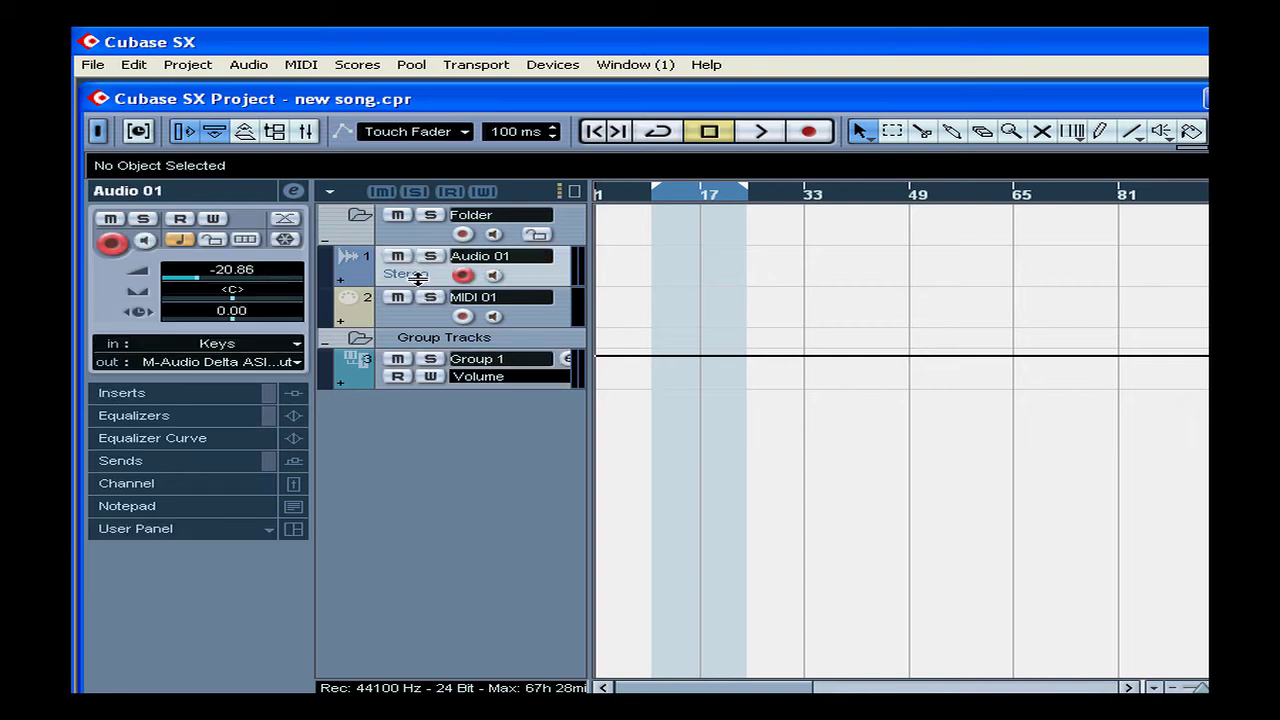
{"action": "left_click", "coordinate": [236, 362]}
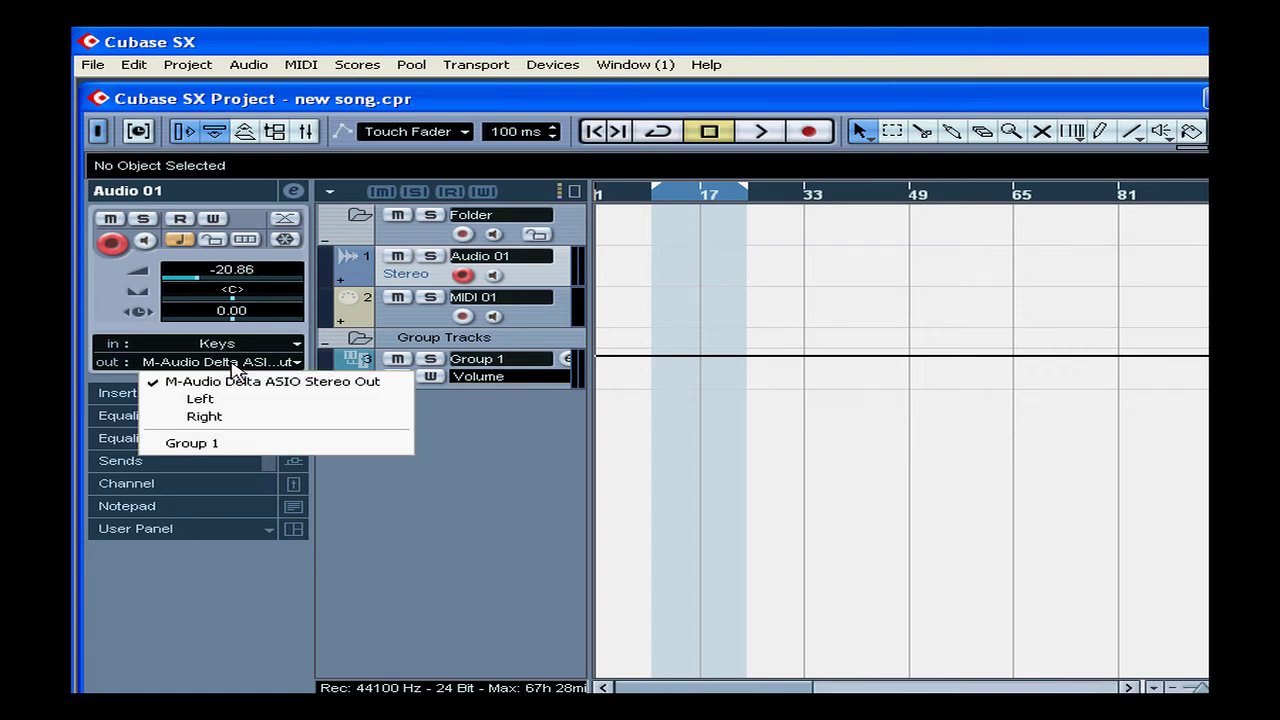
{"action": "left_click", "coordinate": [262, 452]}
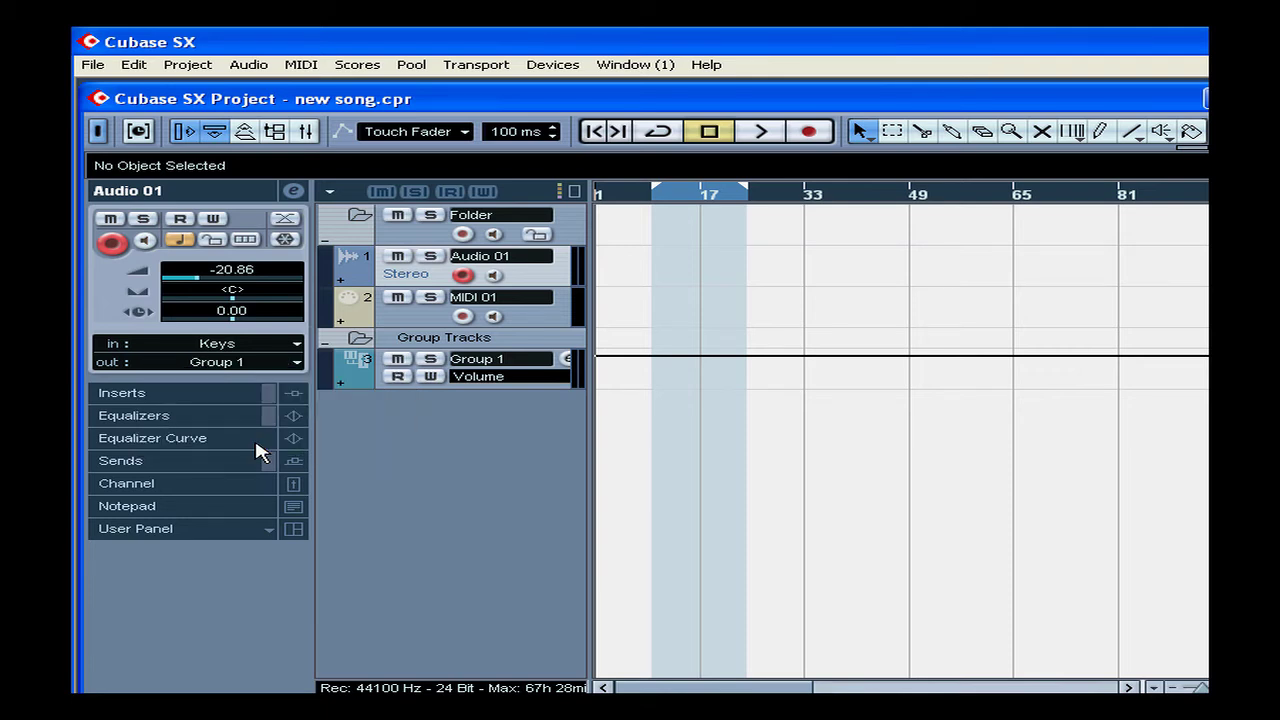
{"action": "left_click", "coordinate": [150, 483]}
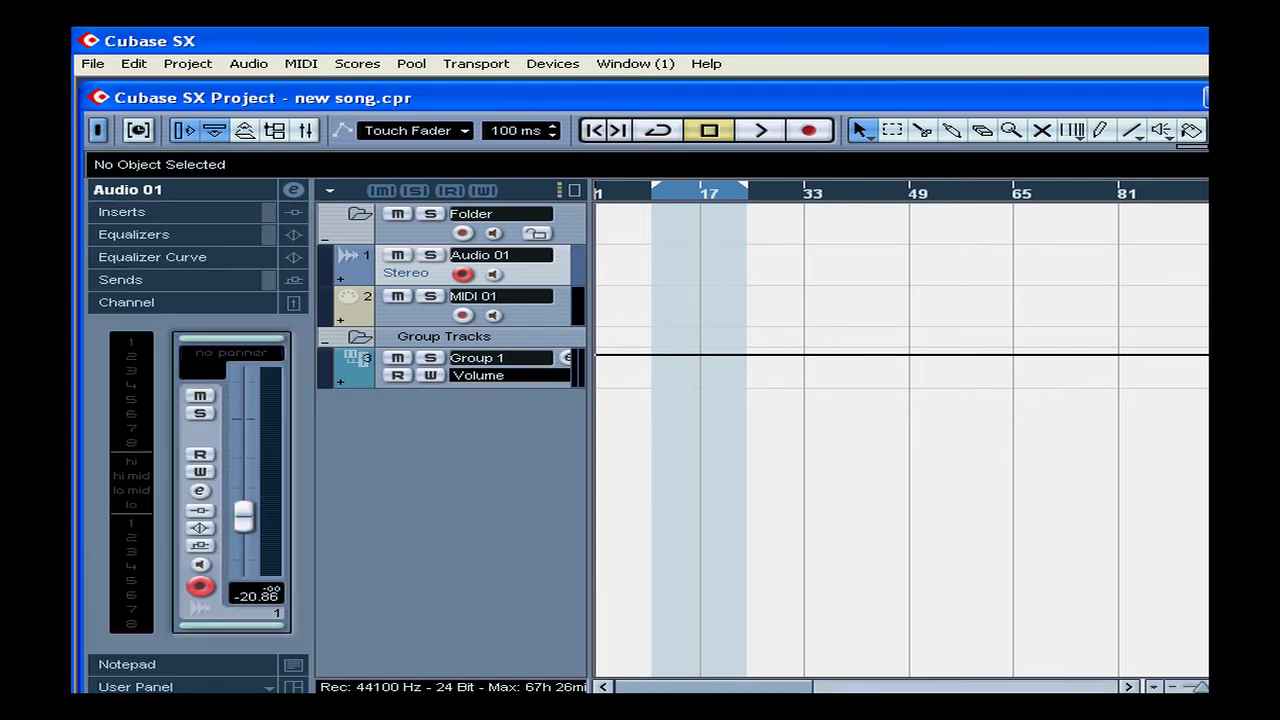
Add a stereo FX channel track, FX 1, with No Effect
{"action": "right_click", "coordinate": [422, 441]}
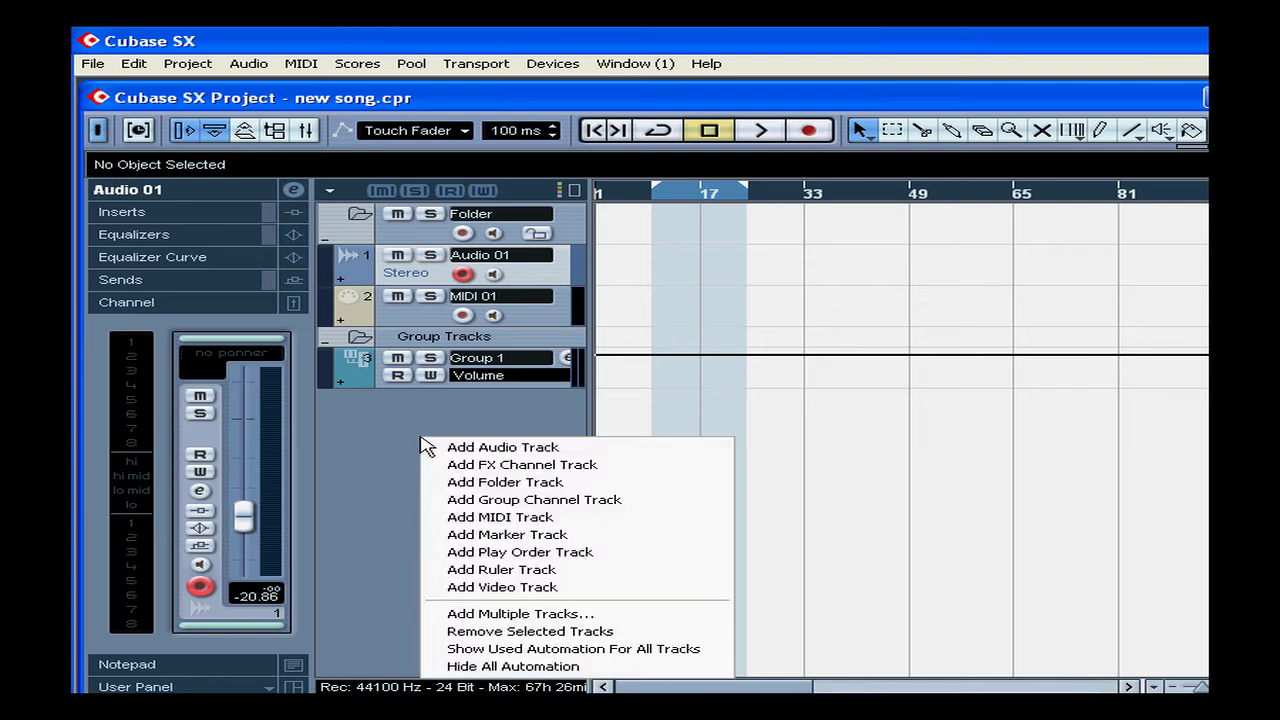
{"action": "left_click", "coordinate": [597, 466]}
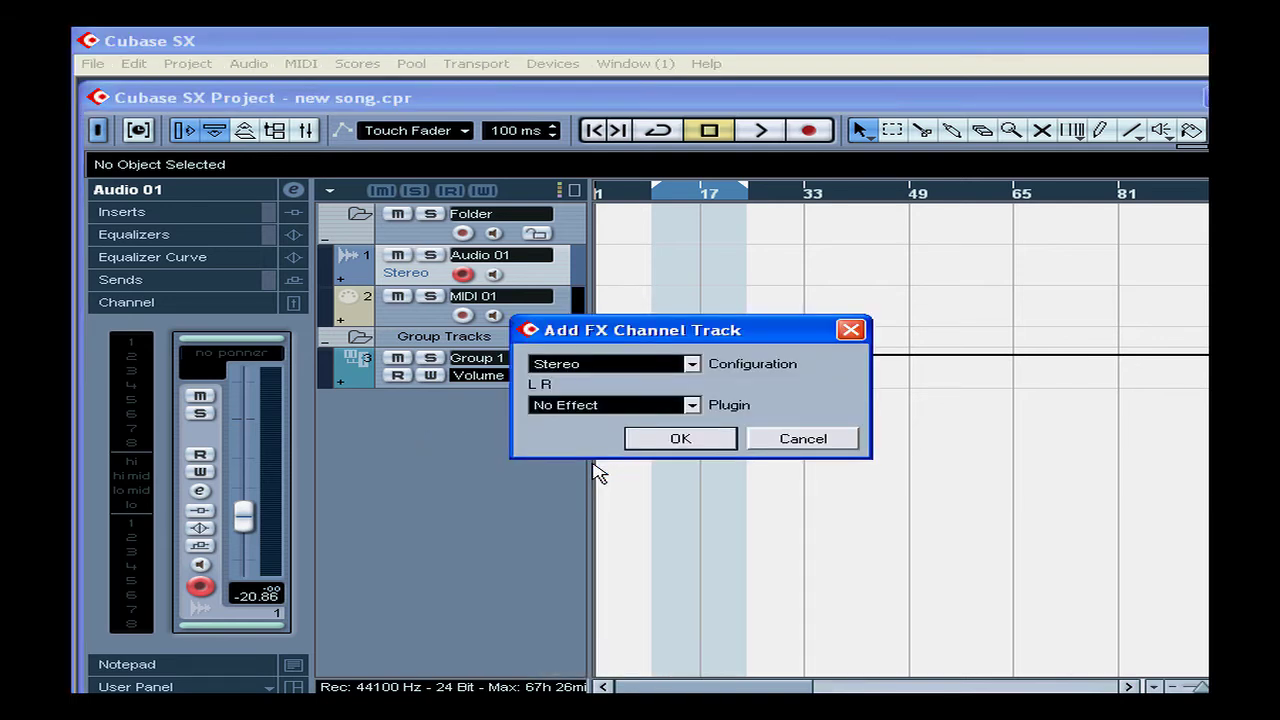
{"action": "left_click", "coordinate": [694, 440]}
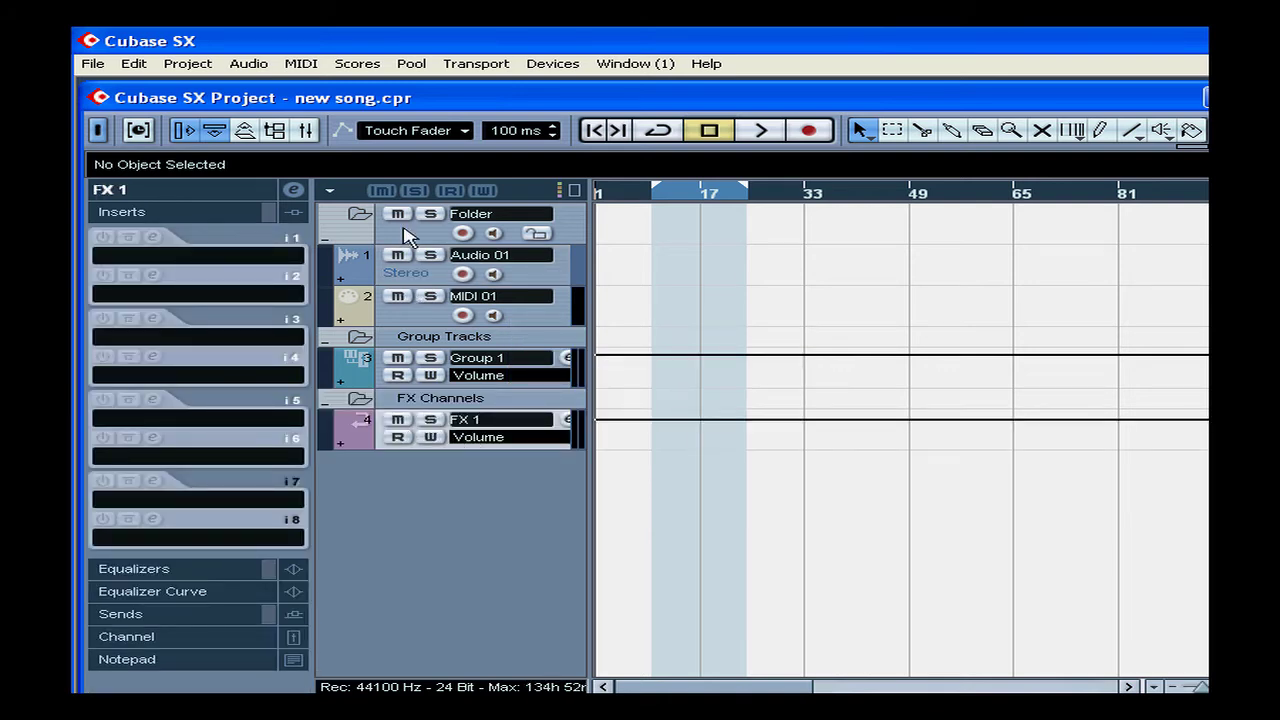
Open the Mixer, scroll across to the FX 1 channel, and close the Mixer
{"action": "left_click", "coordinate": [553, 64]}
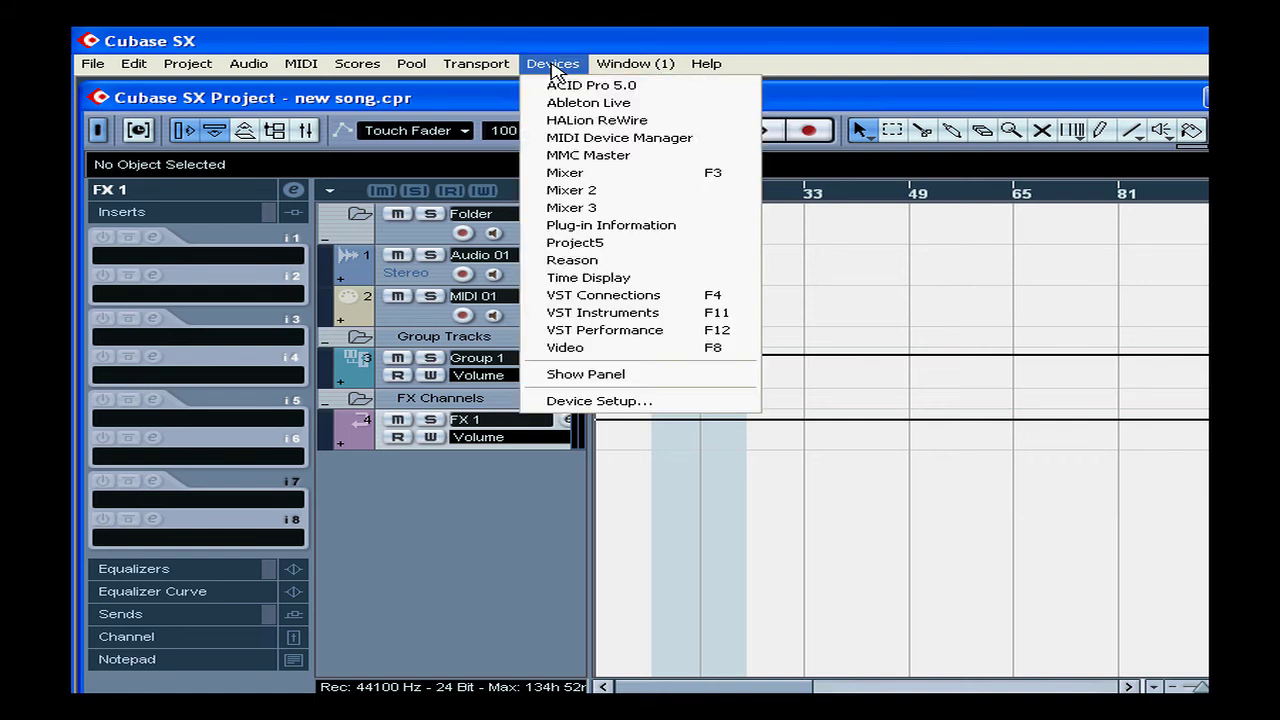
{"action": "left_click", "coordinate": [600, 175]}
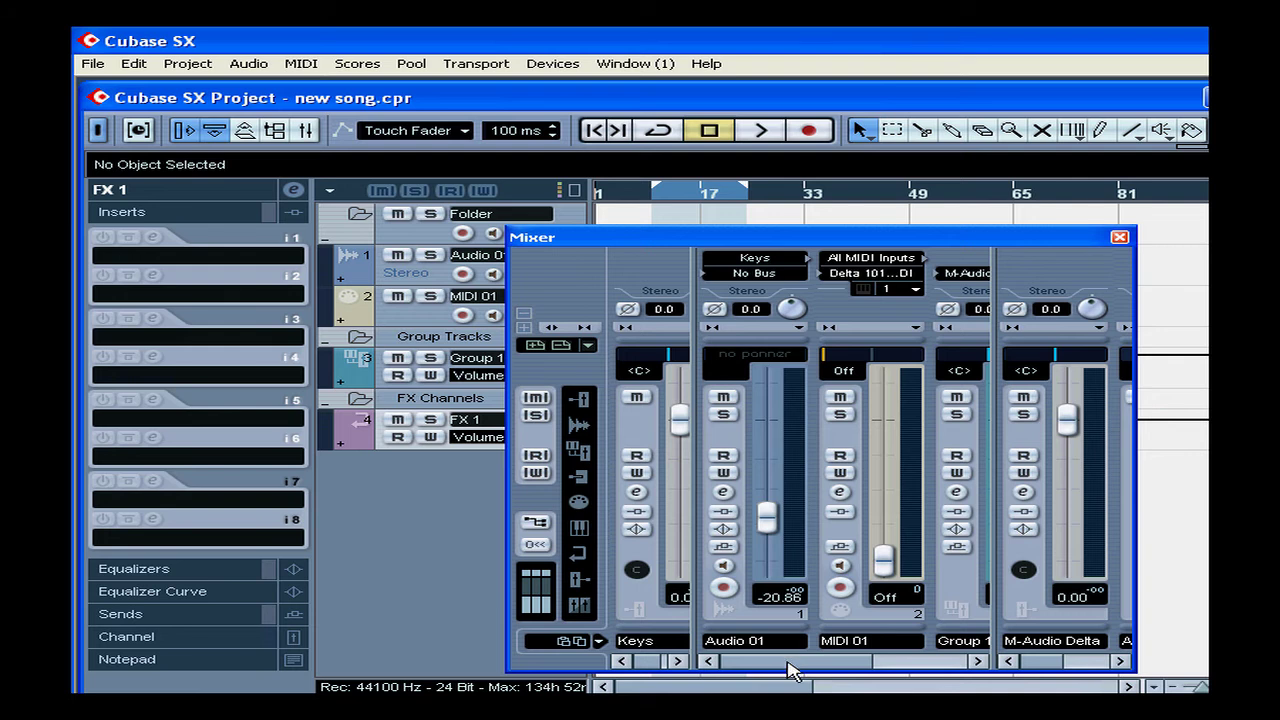
{"action": "left_click_drag", "start_coordinate": [789, 667], "coordinate": [960, 667]}
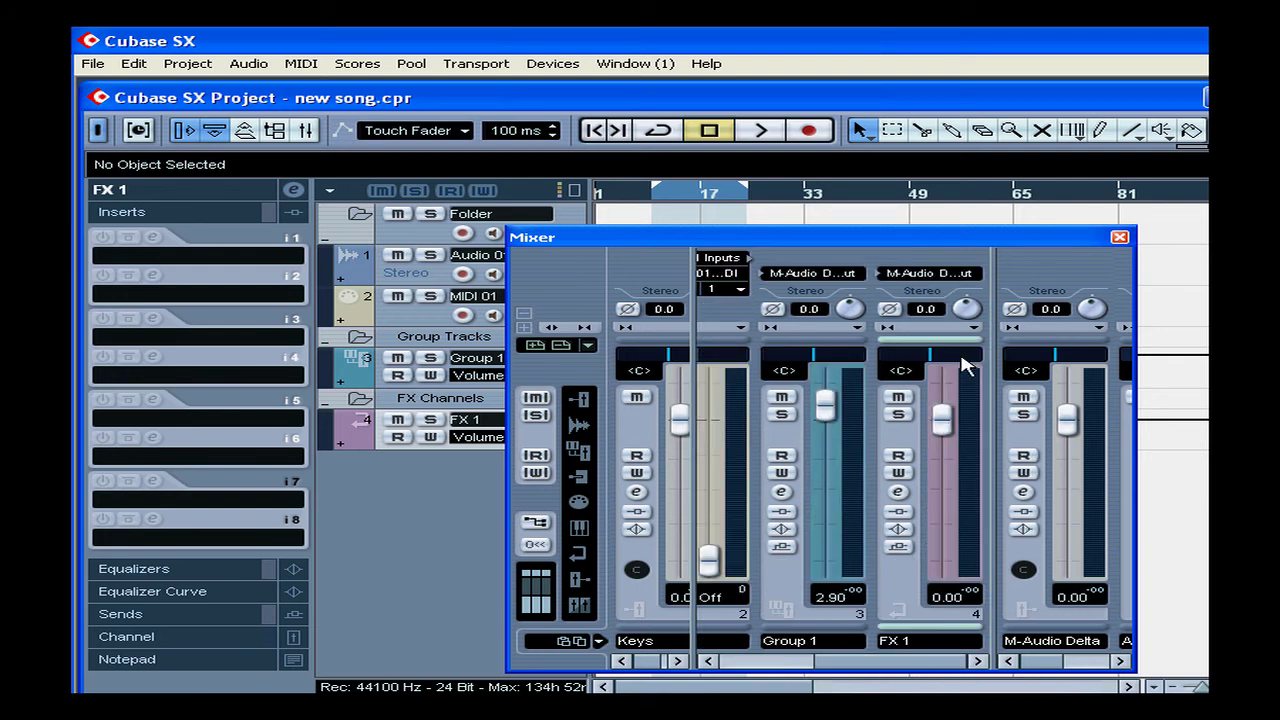
{"action": "left_click", "coordinate": [1119, 238]}
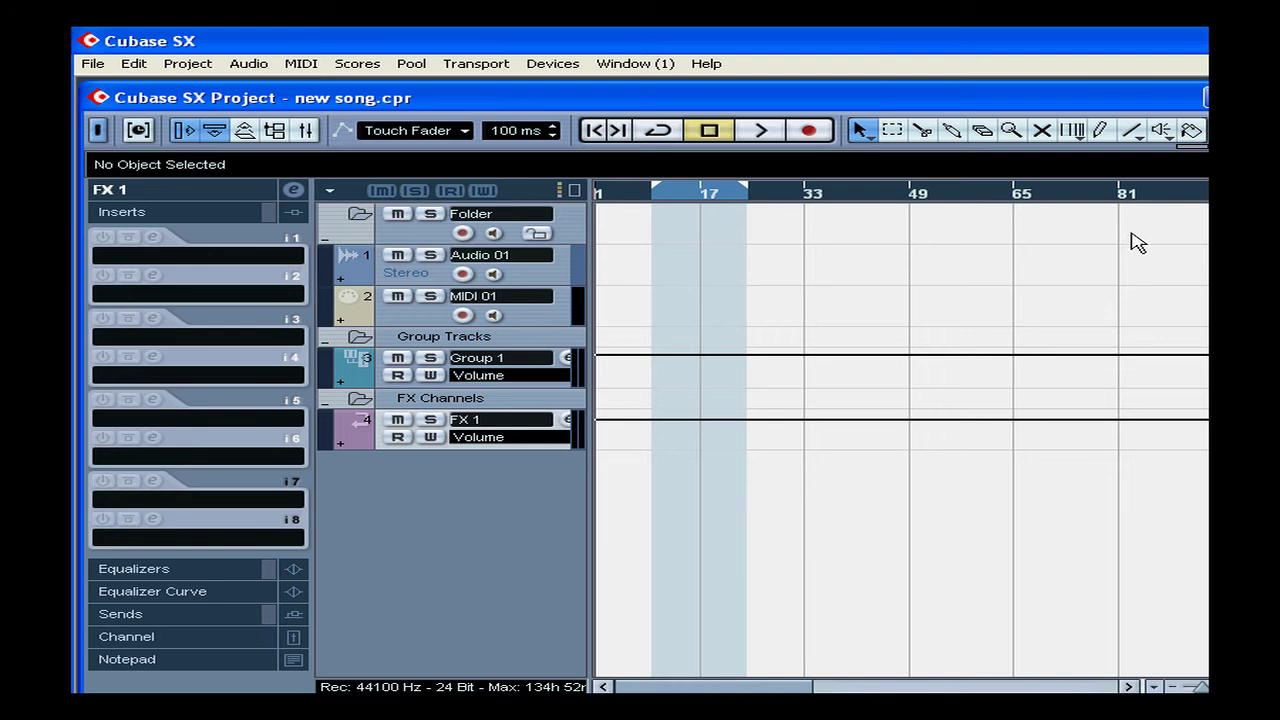
Route Audio 01's first send to FX 1 and set the send level to -18.40 dB
{"action": "left_click", "coordinate": [414, 274]}
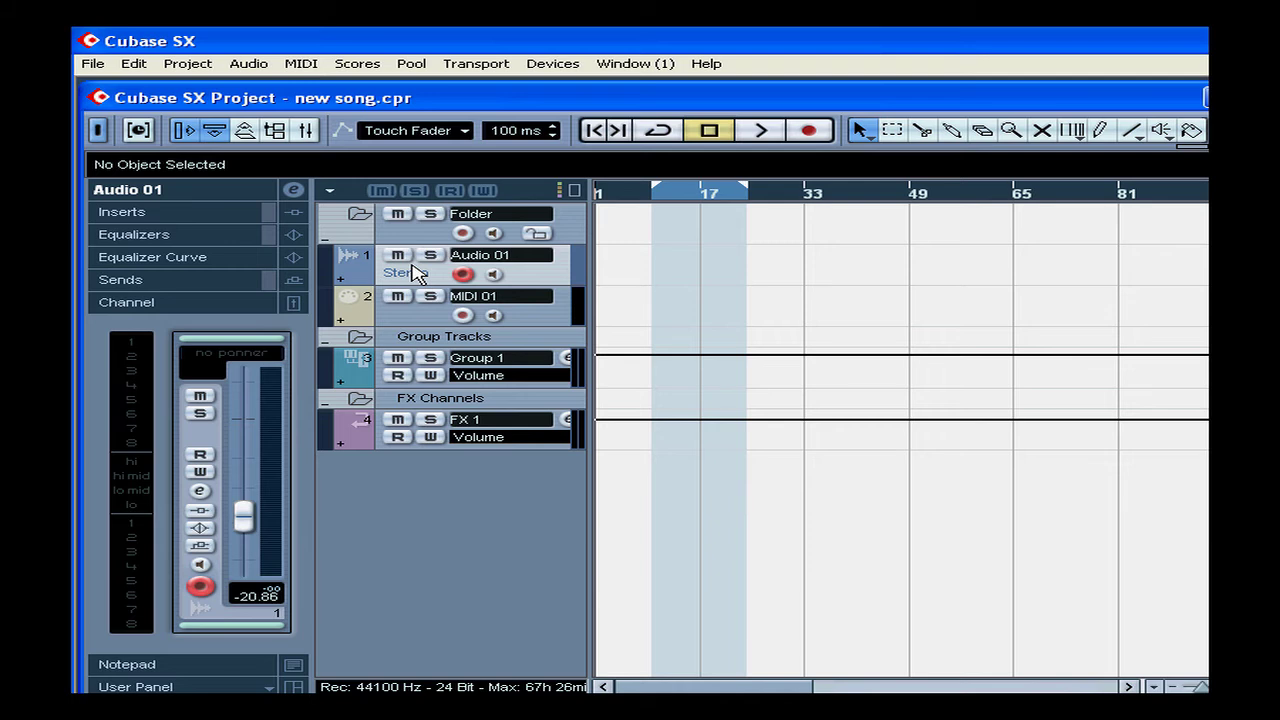
{"action": "left_click", "coordinate": [155, 283]}
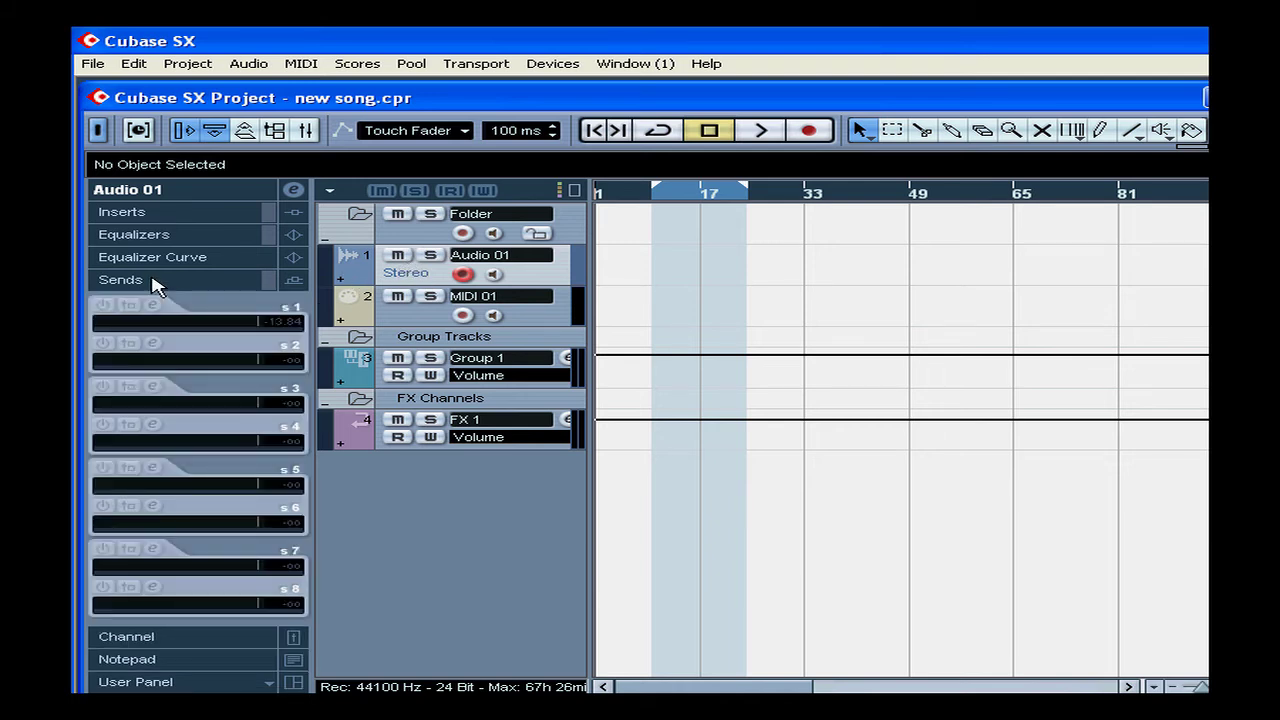
{"action": "left_click", "coordinate": [165, 335]}
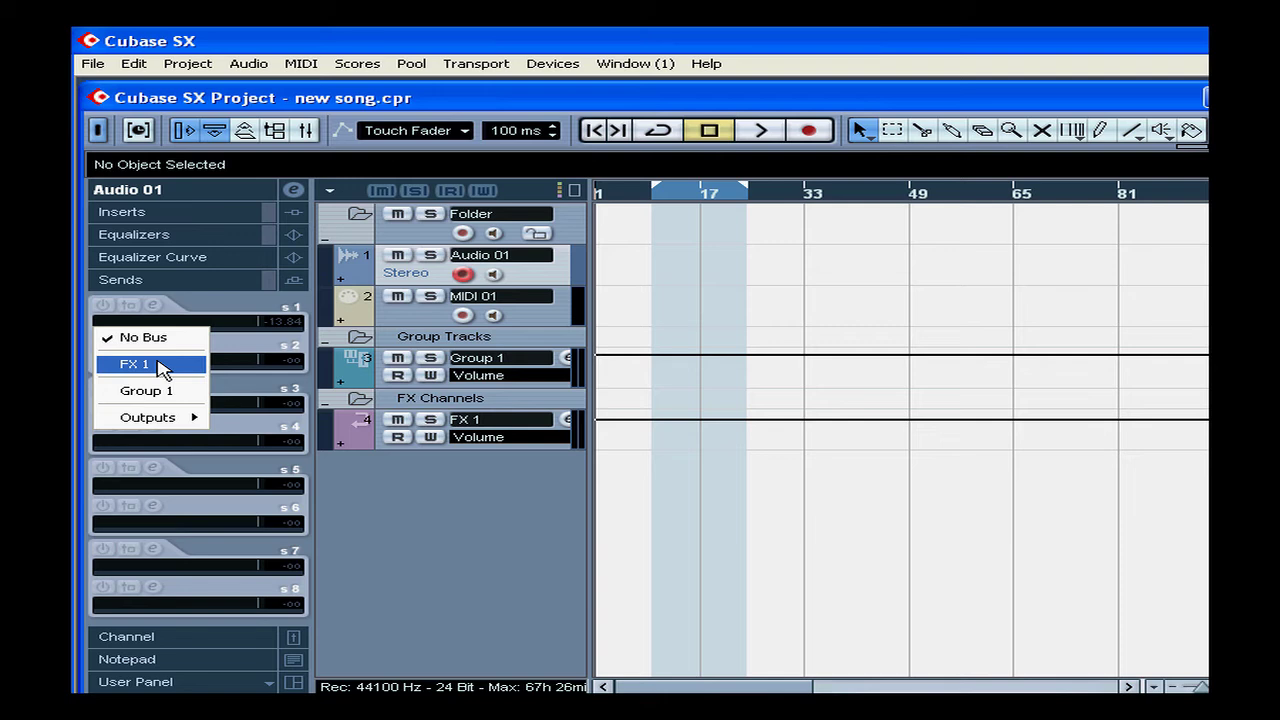
{"action": "left_click", "coordinate": [160, 365]}
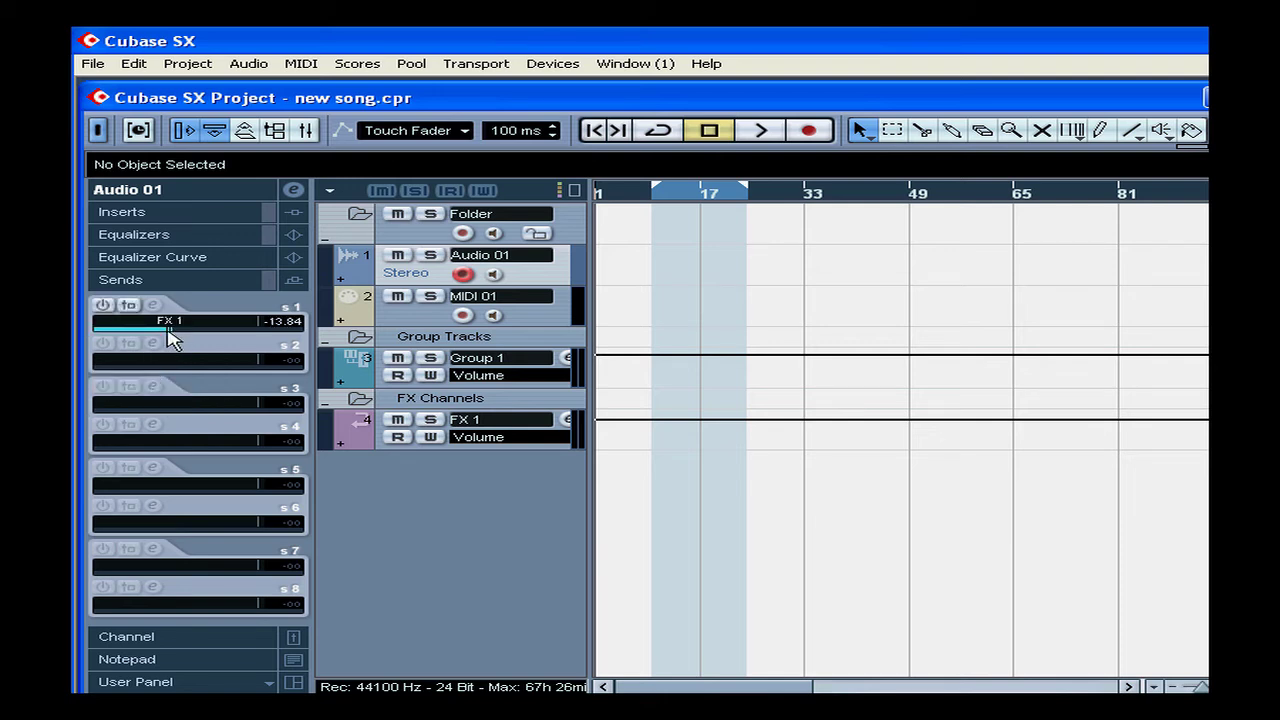
{"action": "left_click_drag", "start_coordinate": [168, 330], "coordinate": [125, 328]}
{"action": "left_click_drag", "start_coordinate": [125, 333], "coordinate": [155, 340]}
Add a Video track and drag it to the bottom of the track list, below FX 1
{"action": "right_click", "coordinate": [396, 502]}
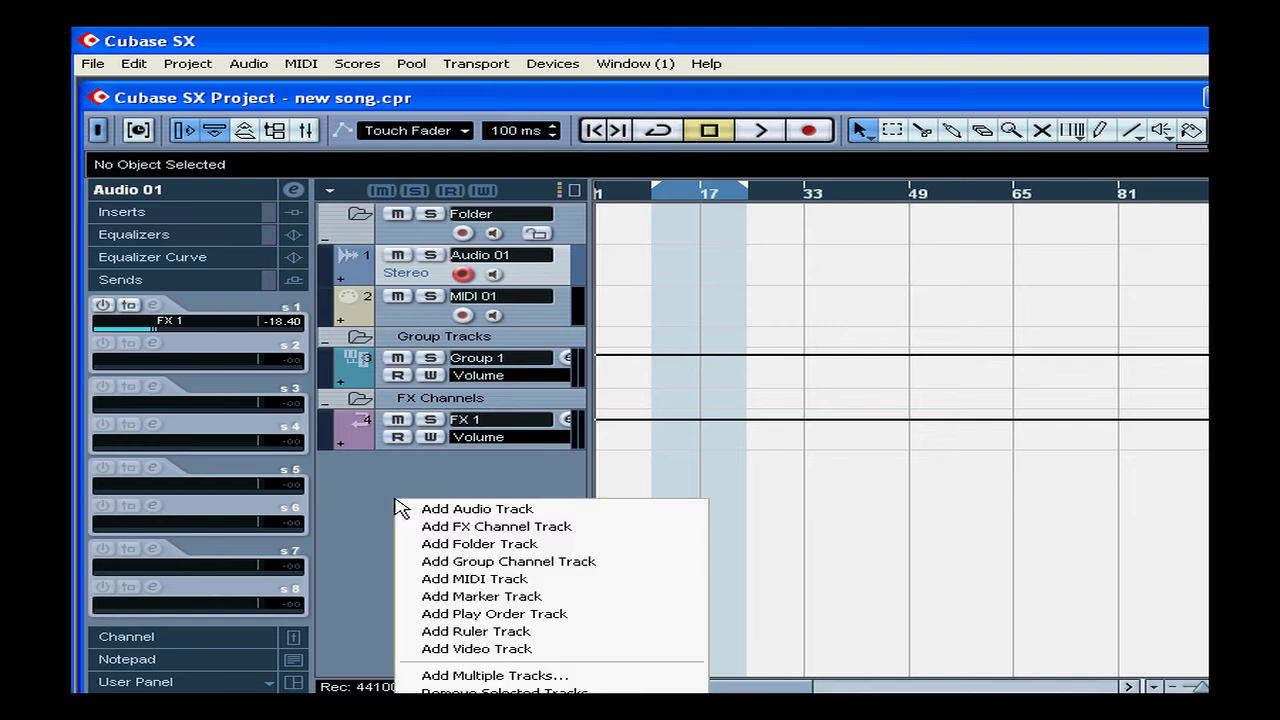
{"action": "left_click", "coordinate": [540, 649]}
{"action": "left_click_drag", "start_coordinate": [490, 292], "coordinate": [480, 503]}
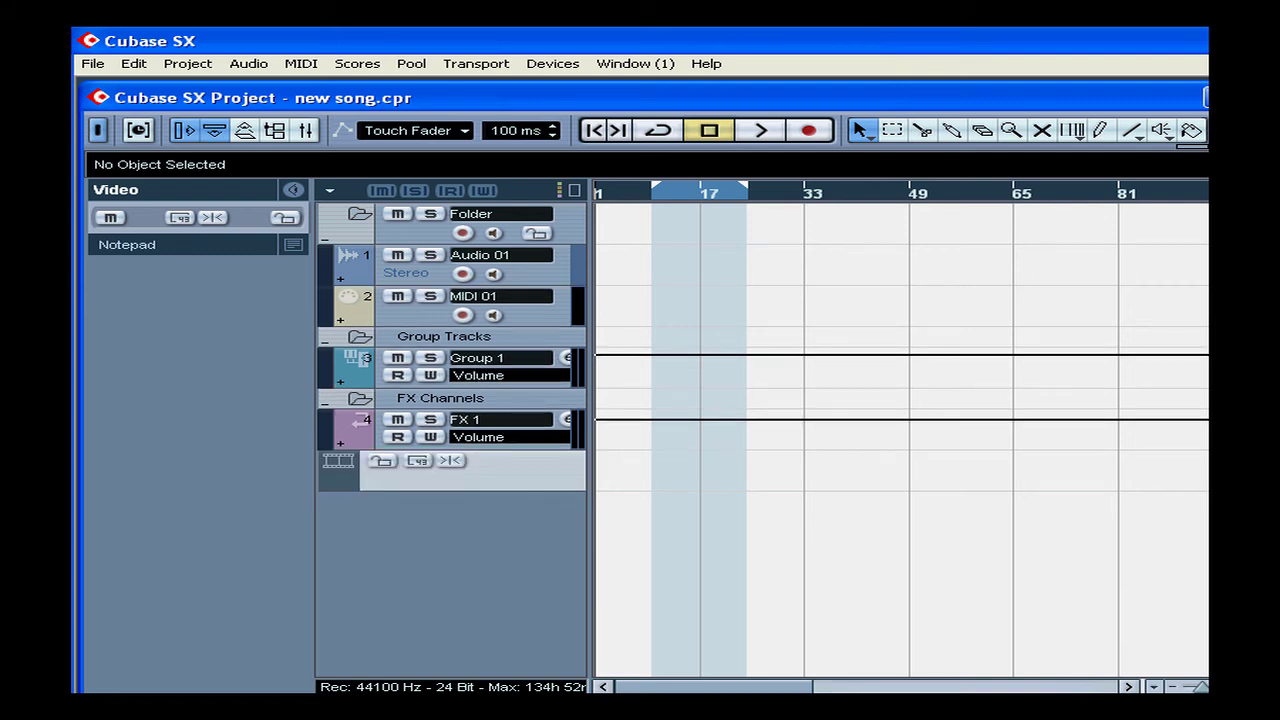
{"action": "right_click", "coordinate": [393, 533]}
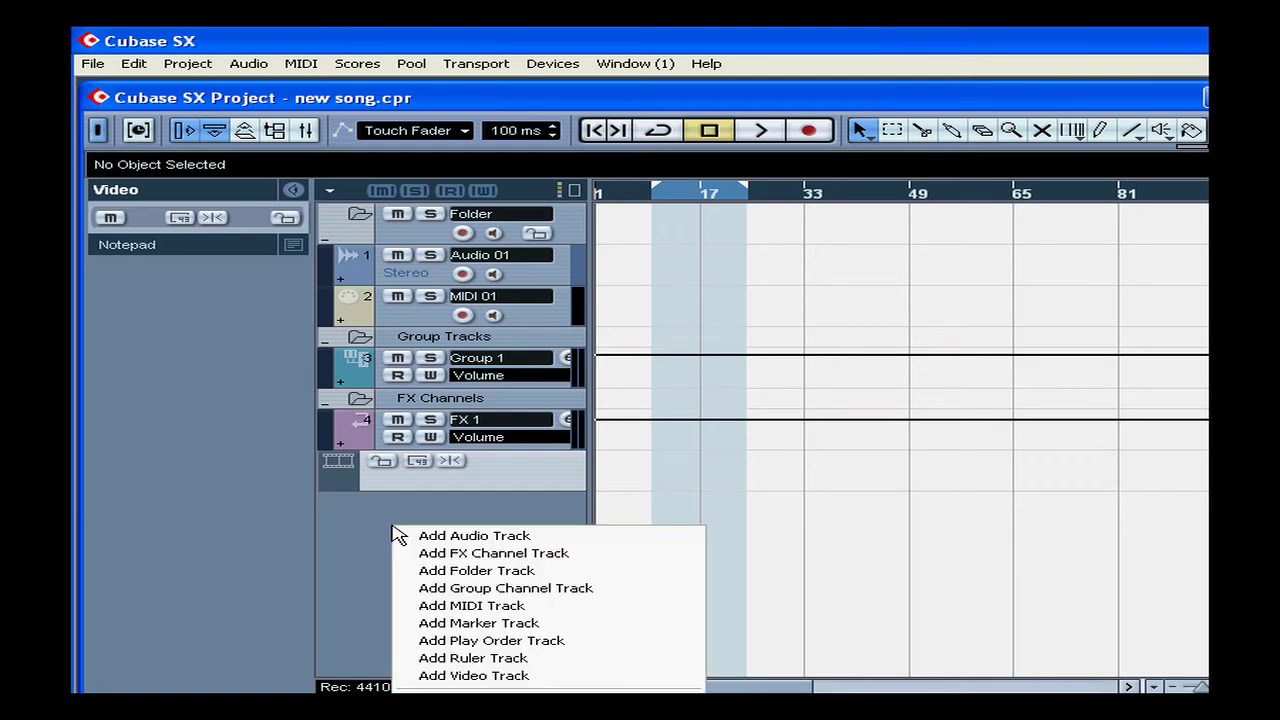
Add two ruler tracks, the first in Bars+Beats and the second showing Seconds
{"action": "left_click", "coordinate": [540, 658]}
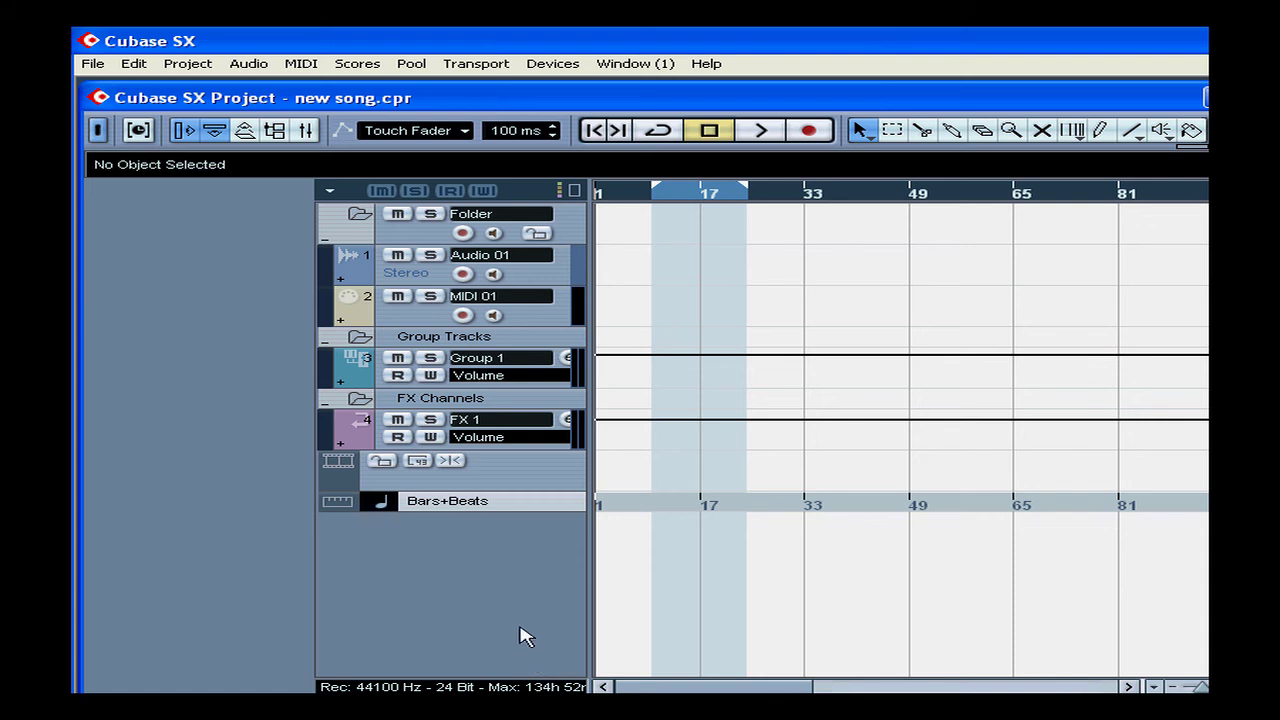
{"action": "right_click", "coordinate": [491, 593]}
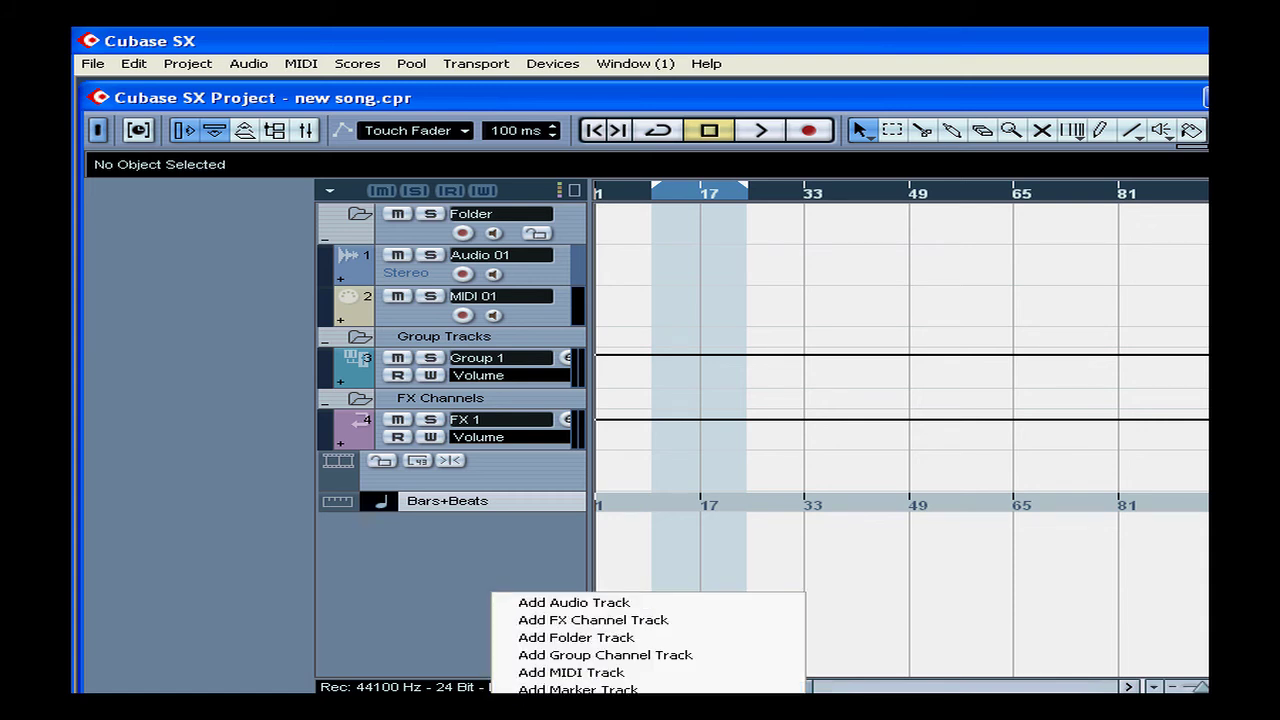
{"action": "left_click", "coordinate": [660, 707]}
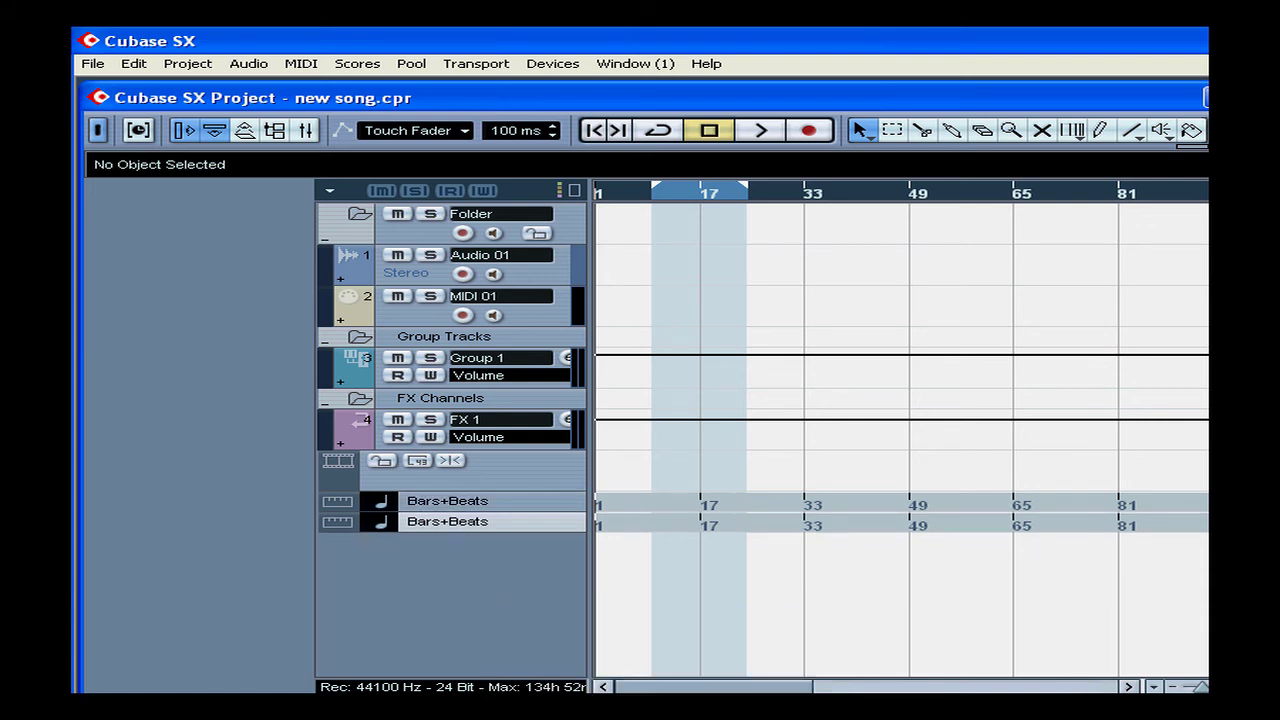
{"action": "left_click", "coordinate": [446, 503]}
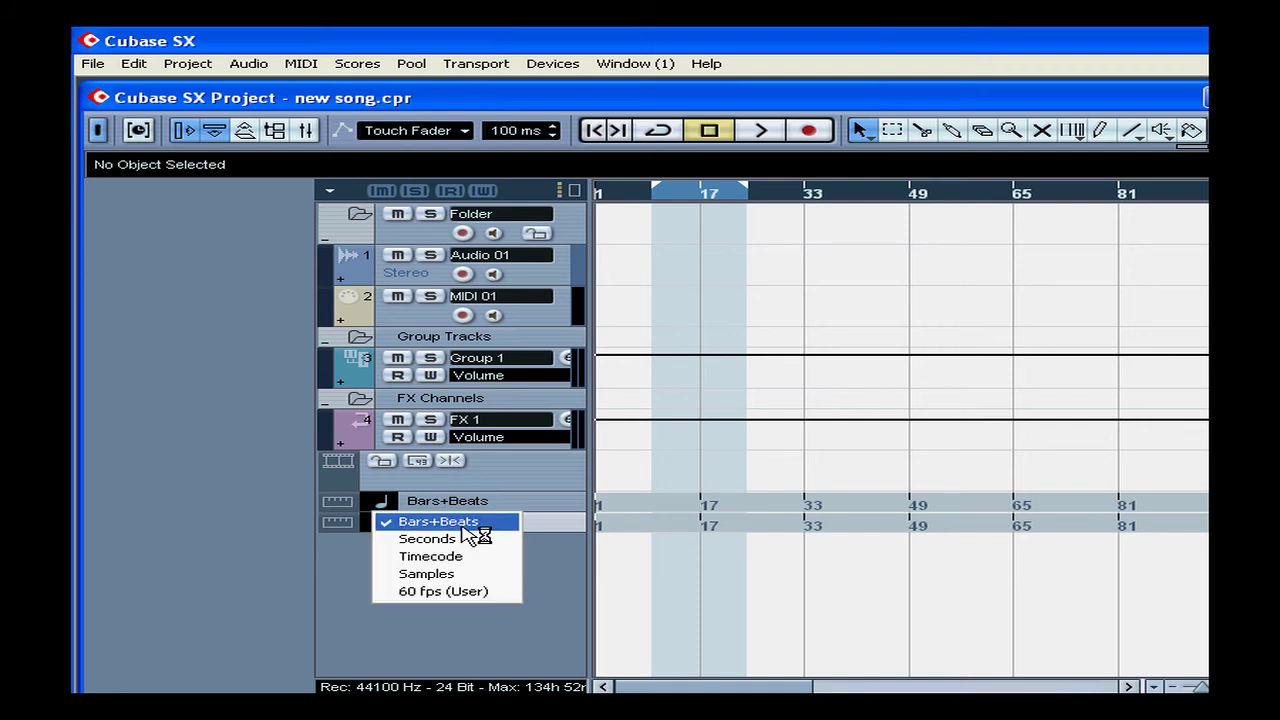
{"action": "left_click", "coordinate": [472, 528]}
{"action": "left_click", "coordinate": [458, 525]}
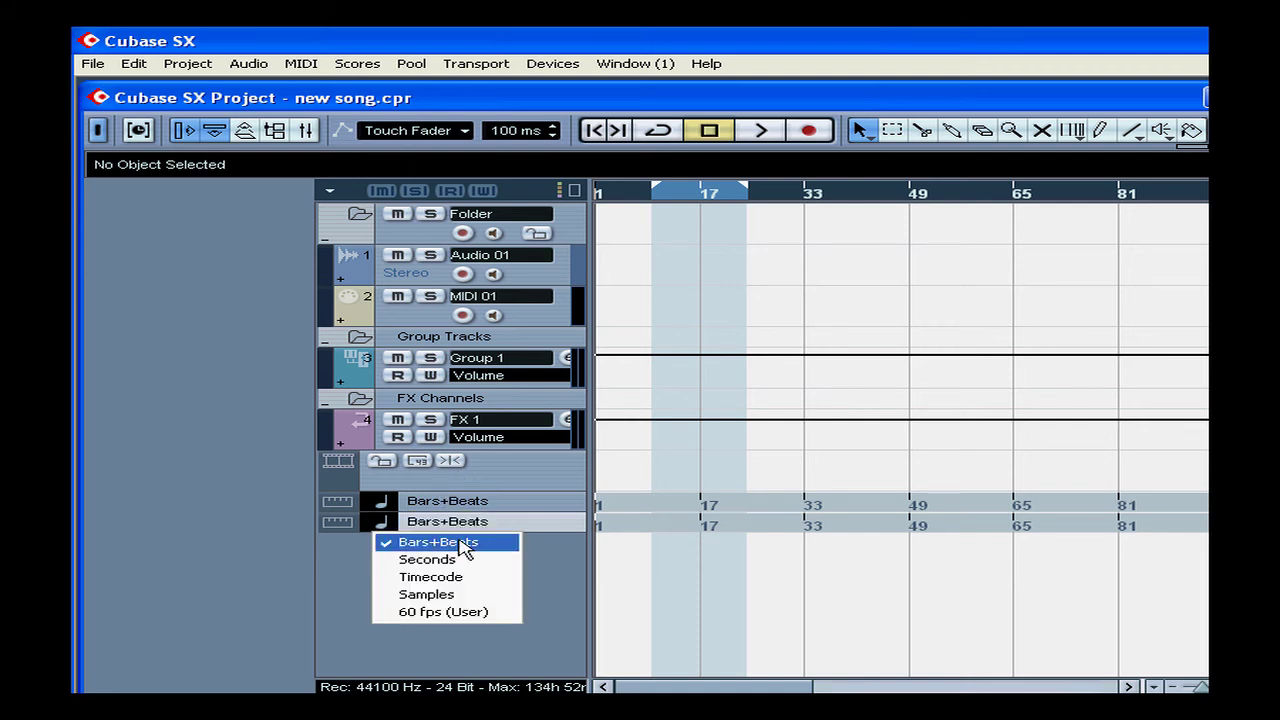
{"action": "left_click", "coordinate": [470, 560]}
Add a third ruler track and set its time format to Samples
{"action": "right_click", "coordinate": [460, 555]}
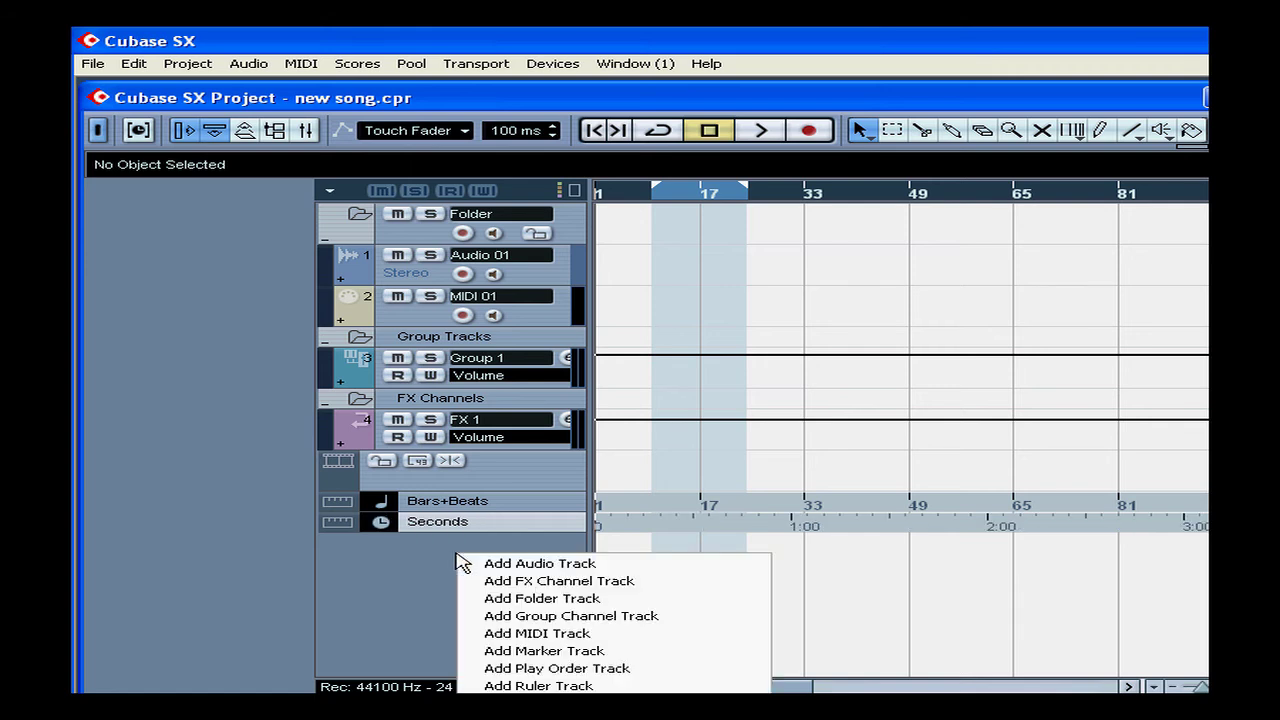
{"action": "left_click", "coordinate": [686, 686]}
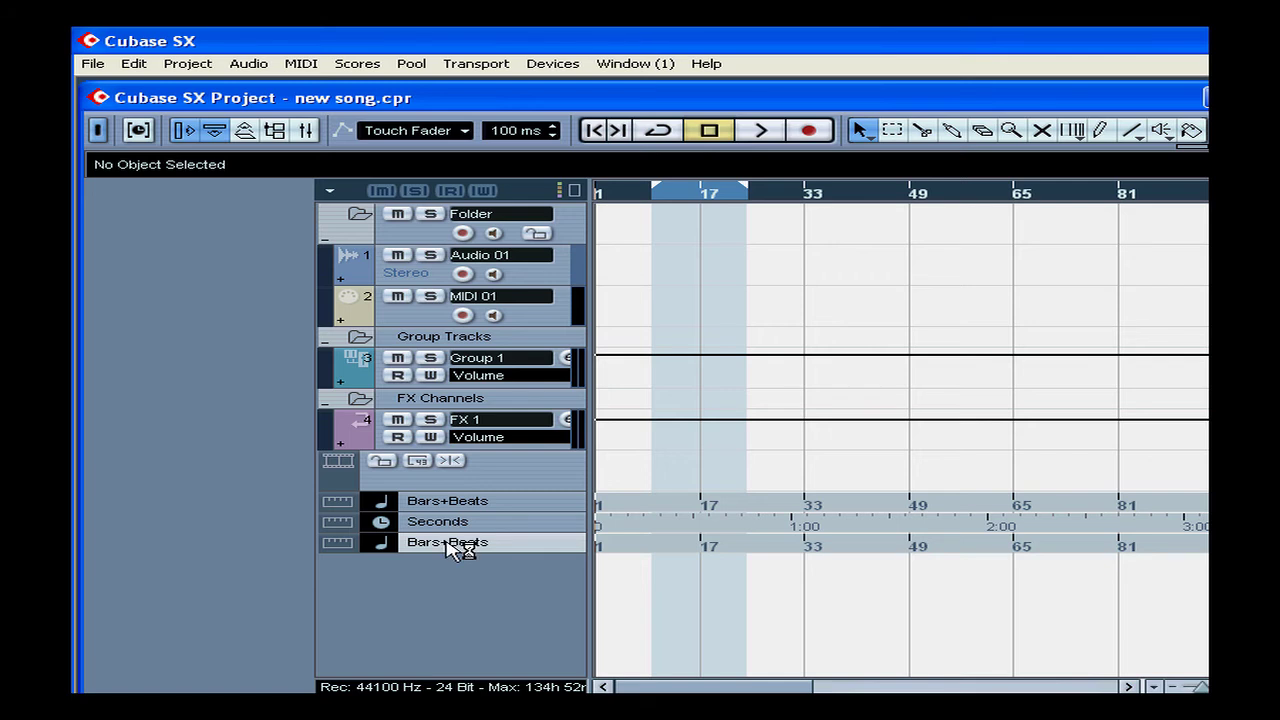
{"action": "left_click", "coordinate": [464, 546]}
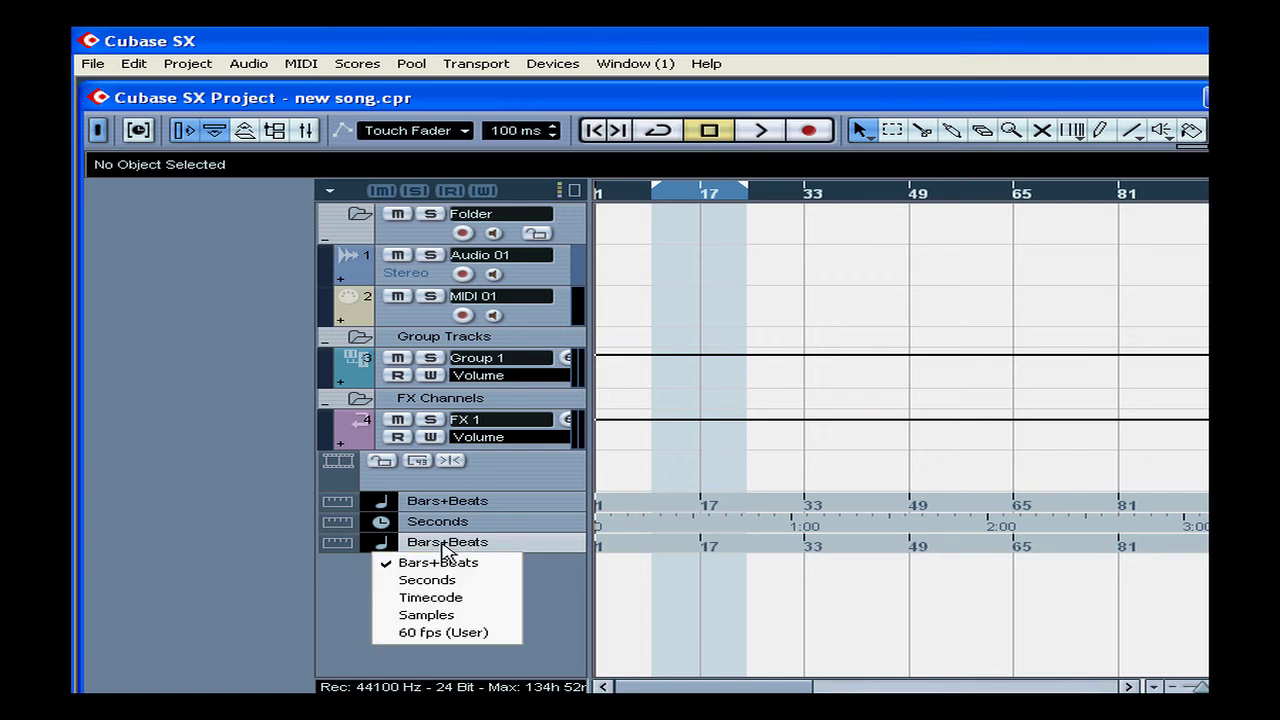
{"action": "left_click", "coordinate": [476, 614]}
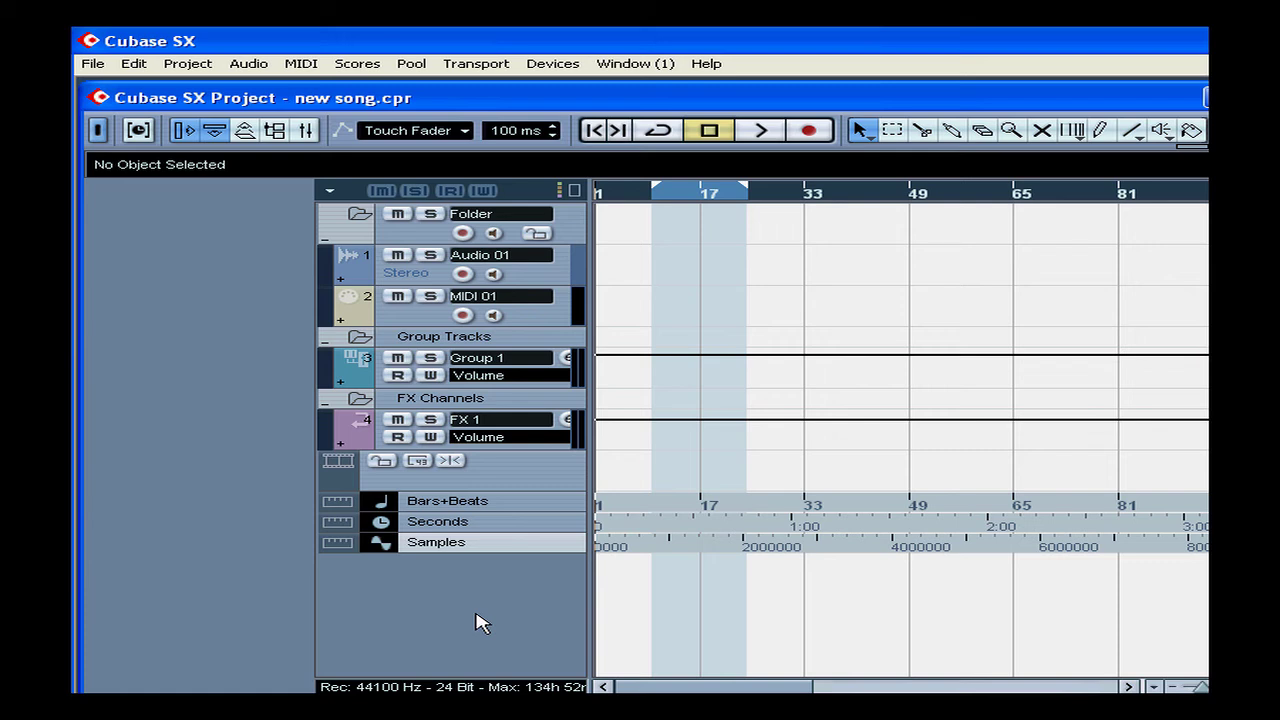
Add a Play Order track (Play Order 1) below the Samples ruler
{"action": "right_click", "coordinate": [389, 592]}
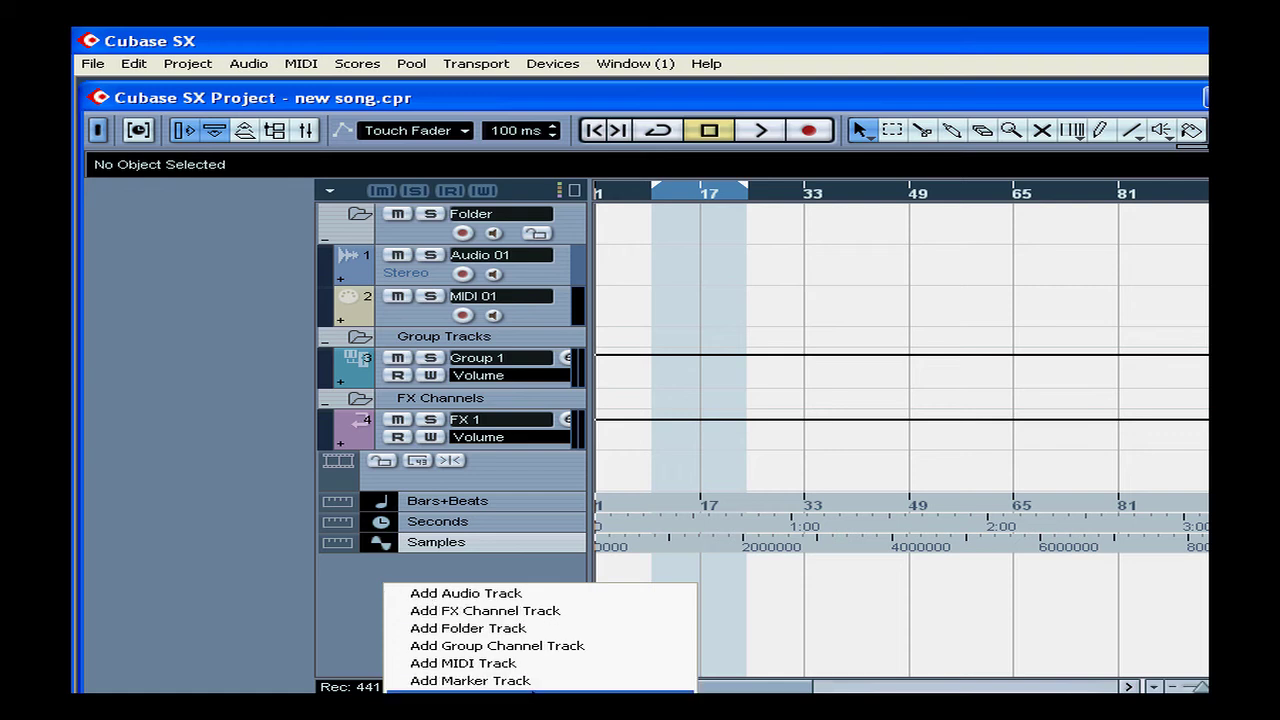
{"action": "left_click", "coordinate": [470, 695]}
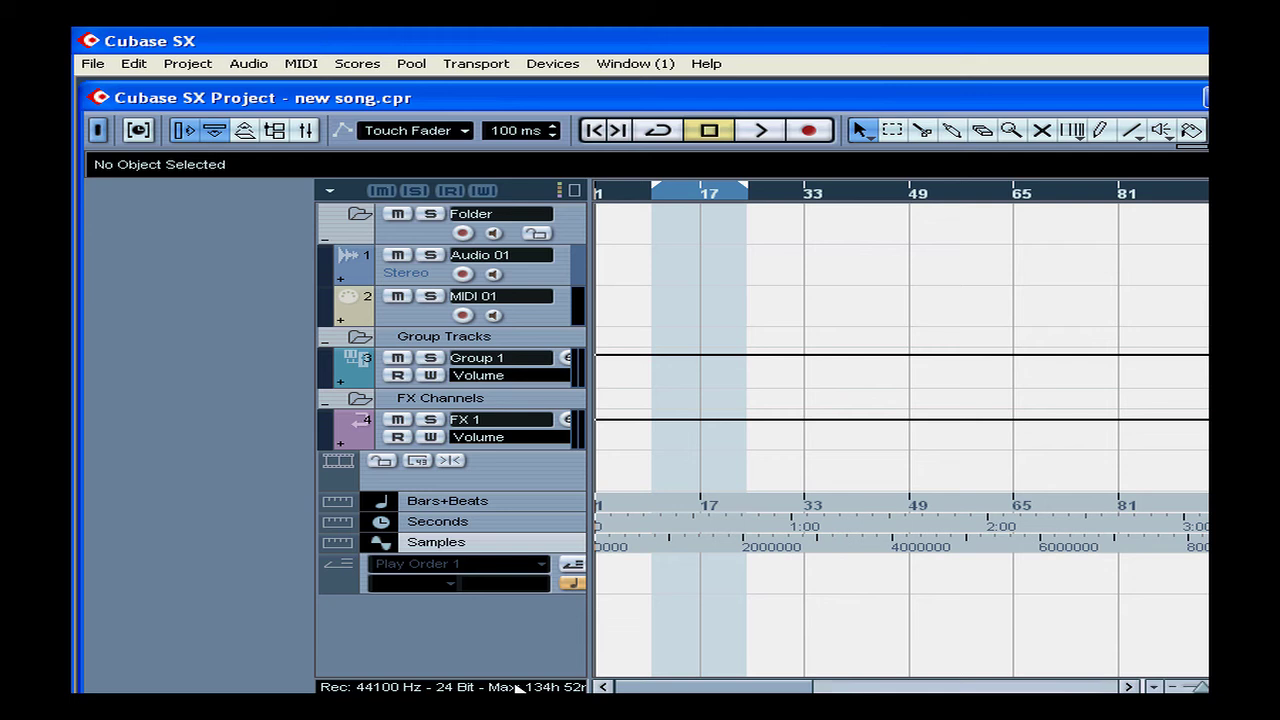
{"action": "right_click", "coordinate": [377, 623]}
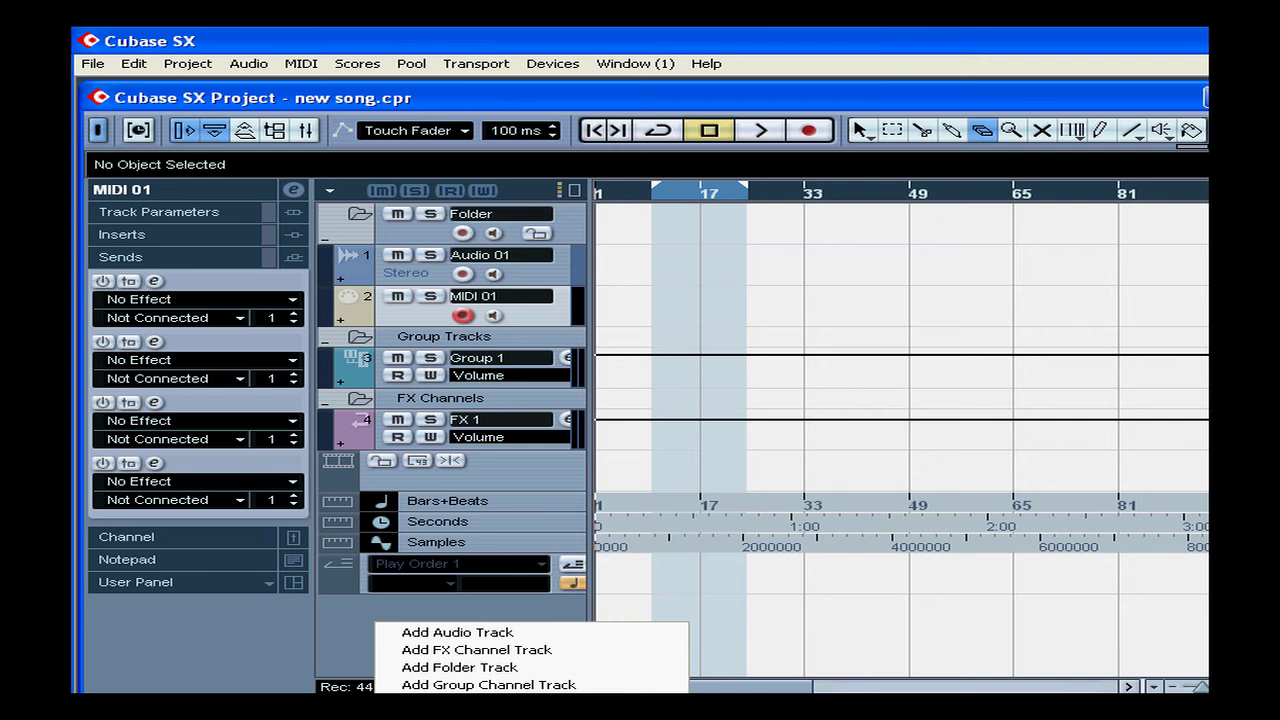
Add a Marker track and draw seven markers on it between bar 9 and bar 32
{"action": "left_click", "coordinate": [460, 719]}
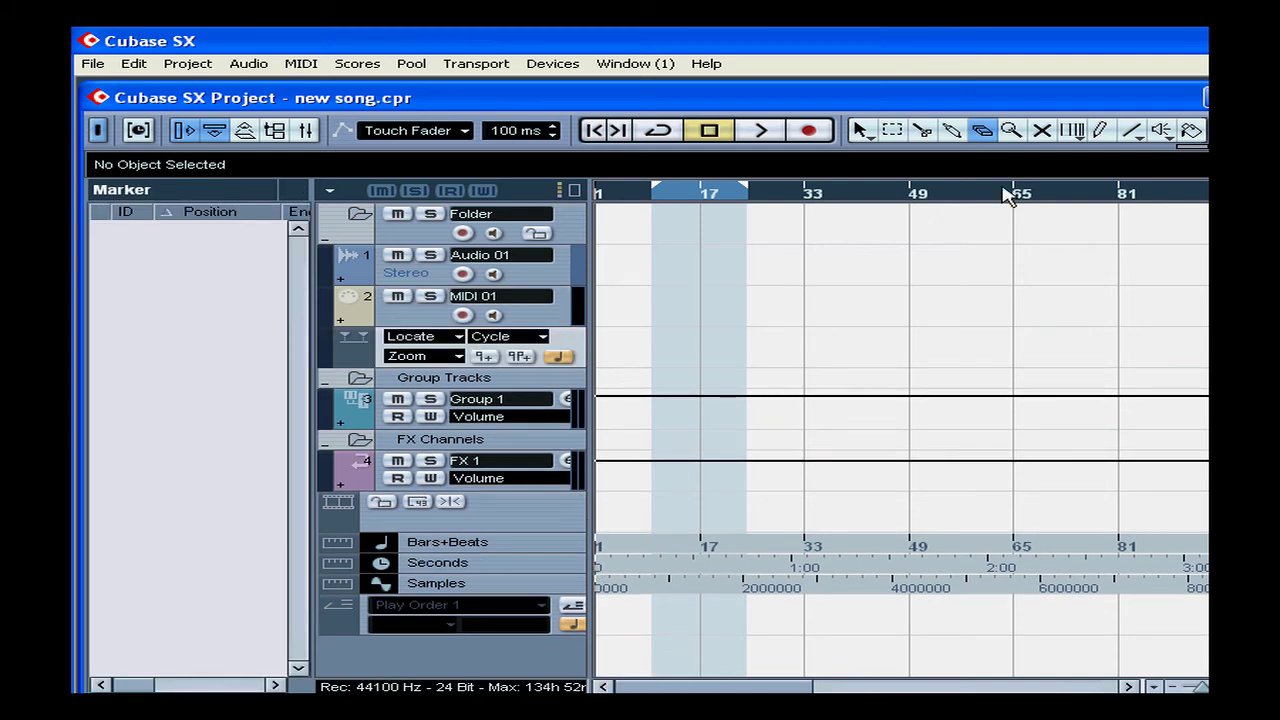
{"action": "left_click", "coordinate": [1100, 131]}
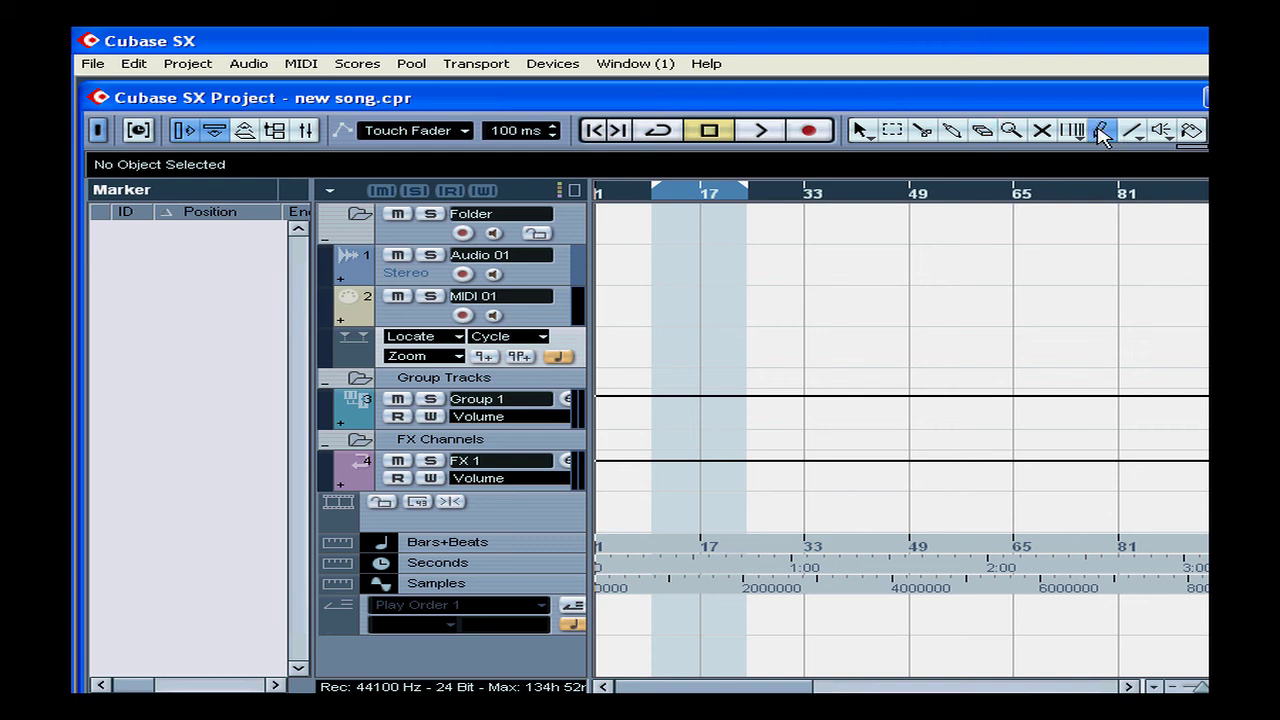
{"action": "left_click", "coordinate": [651, 345]}
{"action": "left_click", "coordinate": [682, 345]}
{"action": "left_click", "coordinate": [699, 345]}
{"action": "left_click", "coordinate": [741, 345]}
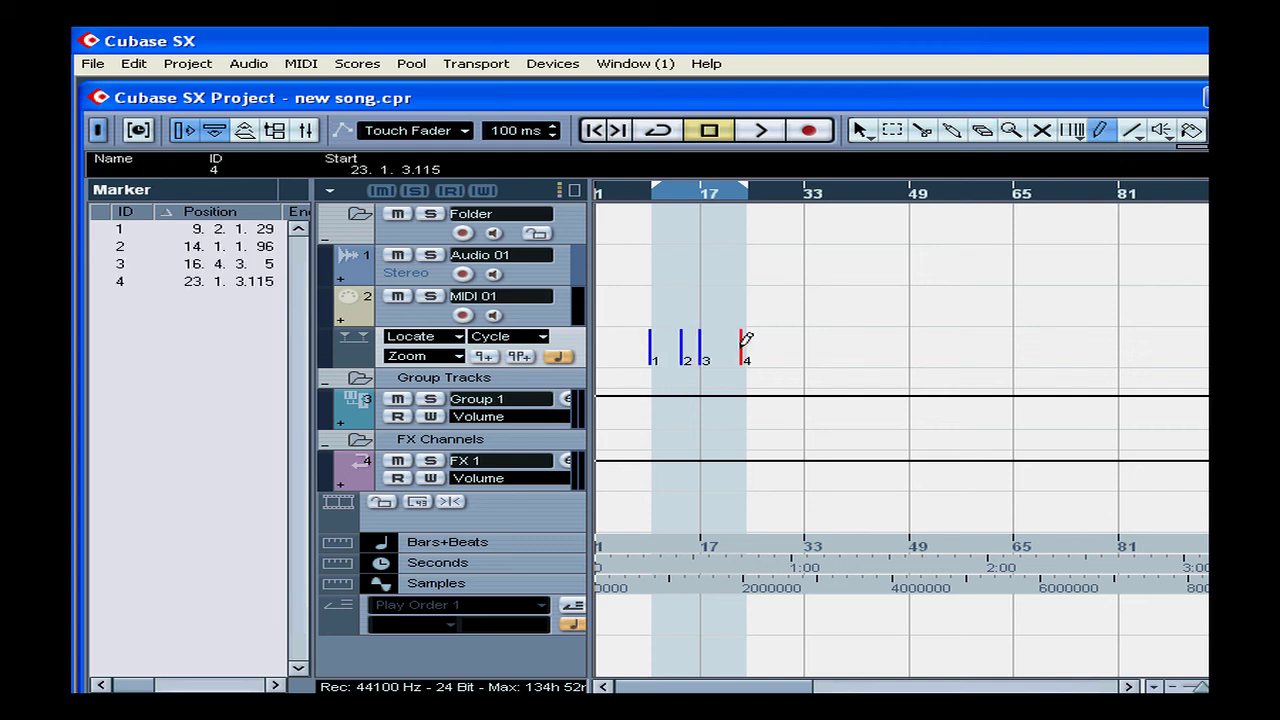
{"action": "left_click", "coordinate": [775, 345]}
{"action": "left_click", "coordinate": [803, 345]}
{"action": "left_click", "coordinate": [805, 345]}
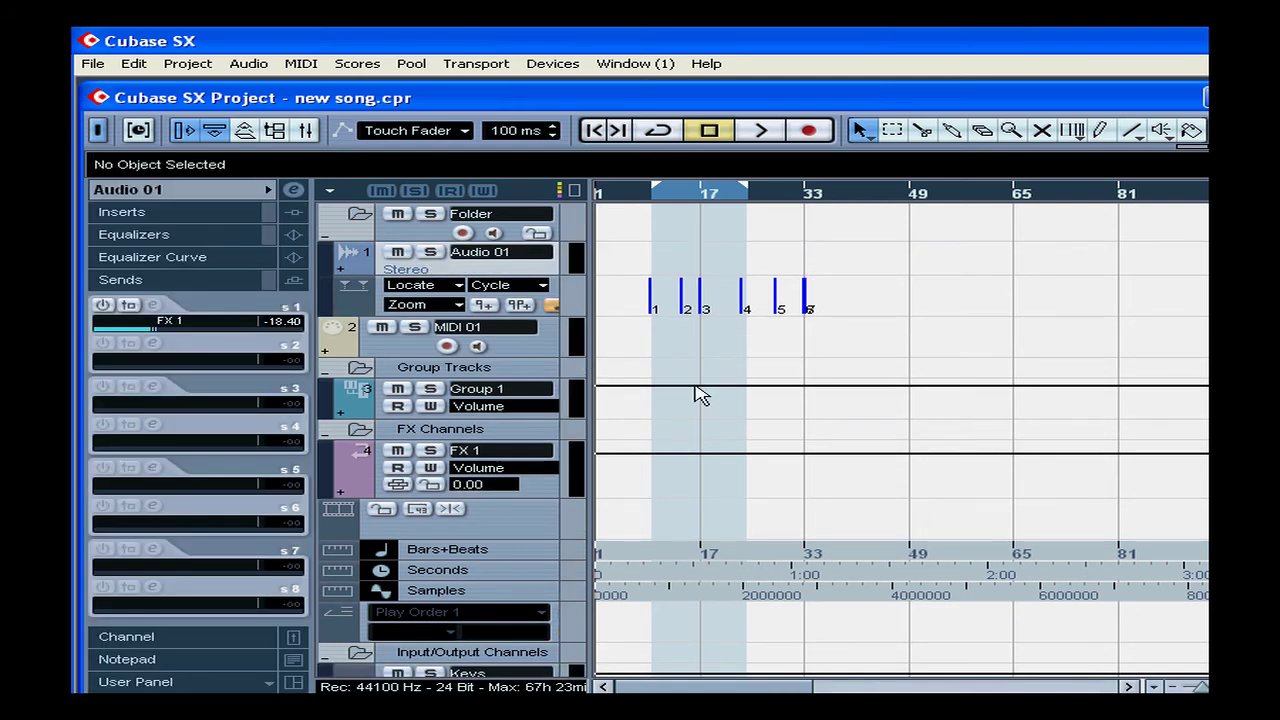
Widen the track list, then make Audio 01 taller and restore its normal height
{"action": "mouse_move", "coordinate": [594, 337]}
{"action": "left_mouse_down"}
{"action": "mouse_move", "coordinate": [846, 337]}
{"action": "mouse_move", "coordinate": [598, 334]}
{"action": "left_mouse_up"}
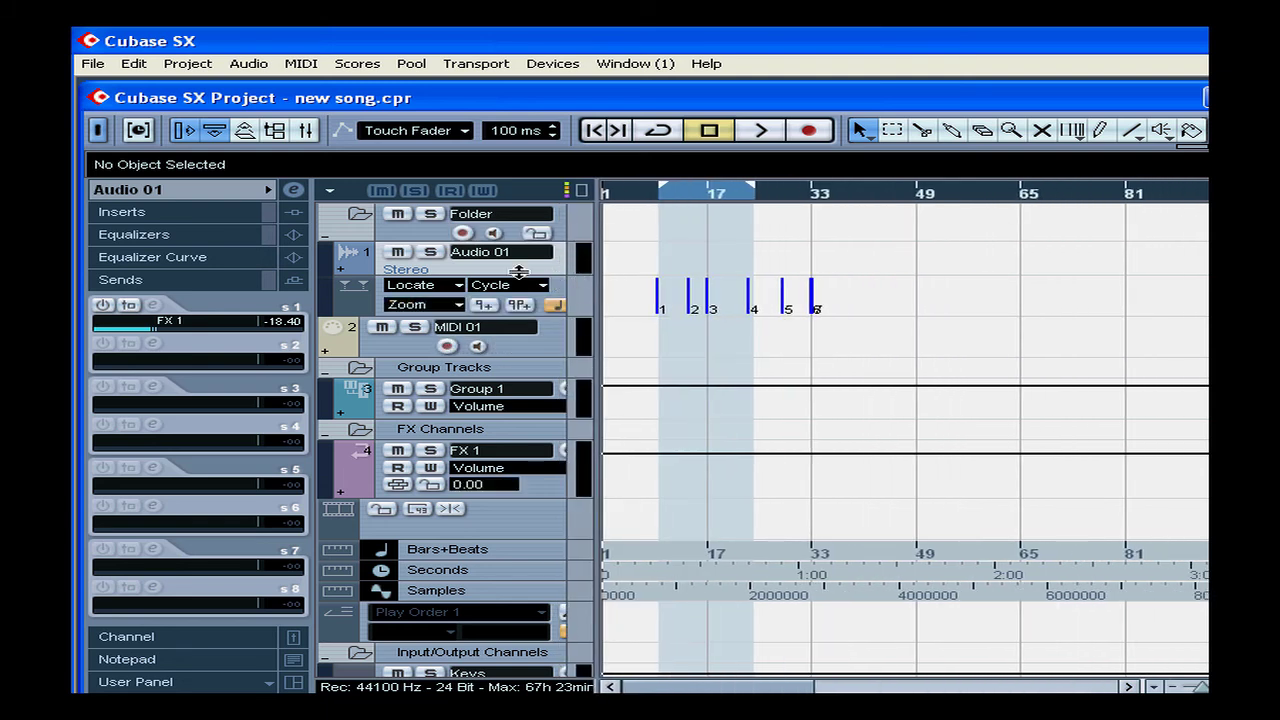
{"action": "left_click_drag", "start_coordinate": [518, 272], "coordinate": [506, 376]}
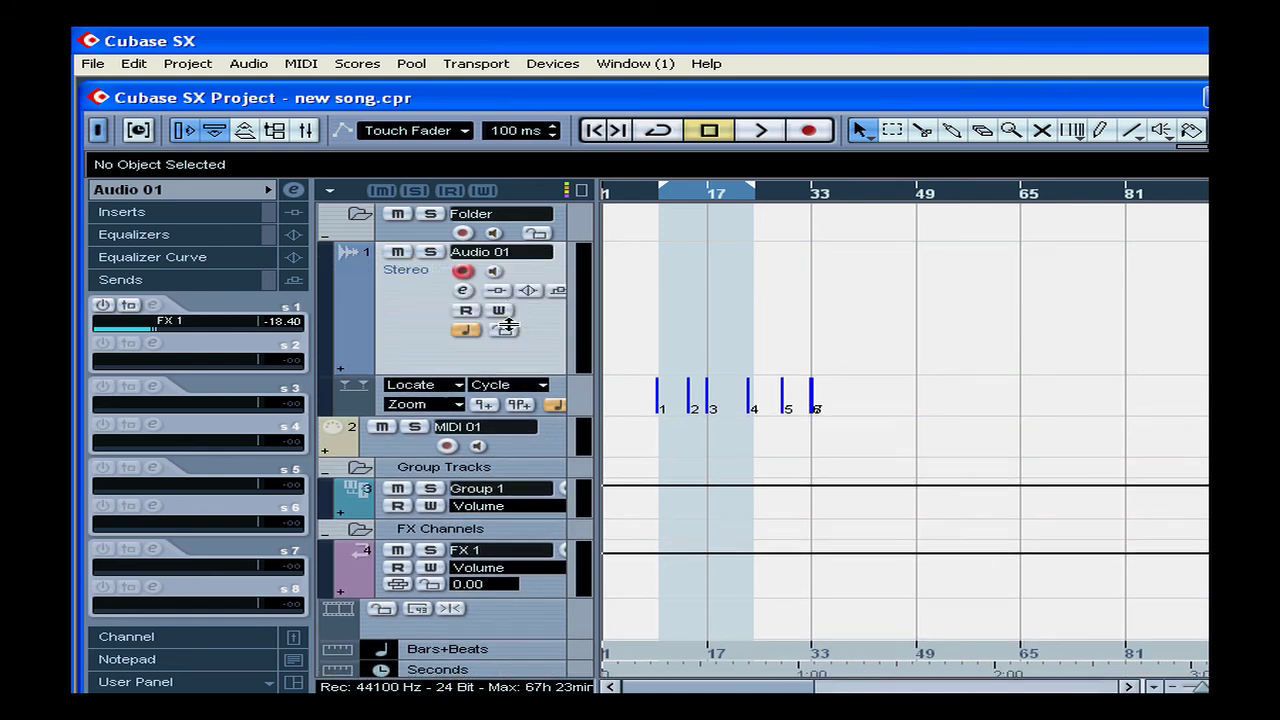
{"action": "left_click_drag", "start_coordinate": [506, 325], "coordinate": [510, 292]}
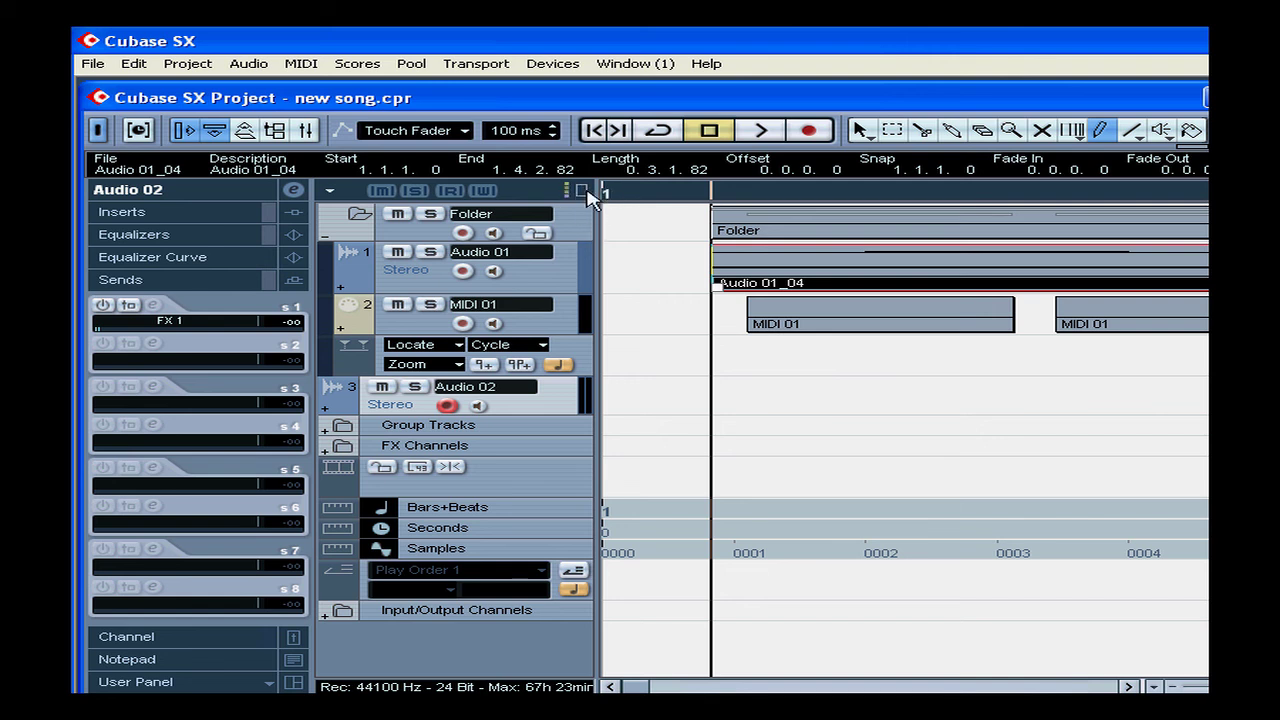
Divide the track list into two zones and move Audio 02 into the upper zone
{"action": "left_click", "coordinate": [584, 191]}
{"action": "left_click", "coordinate": [587, 193]}
{"action": "left_click", "coordinate": [582, 191]}
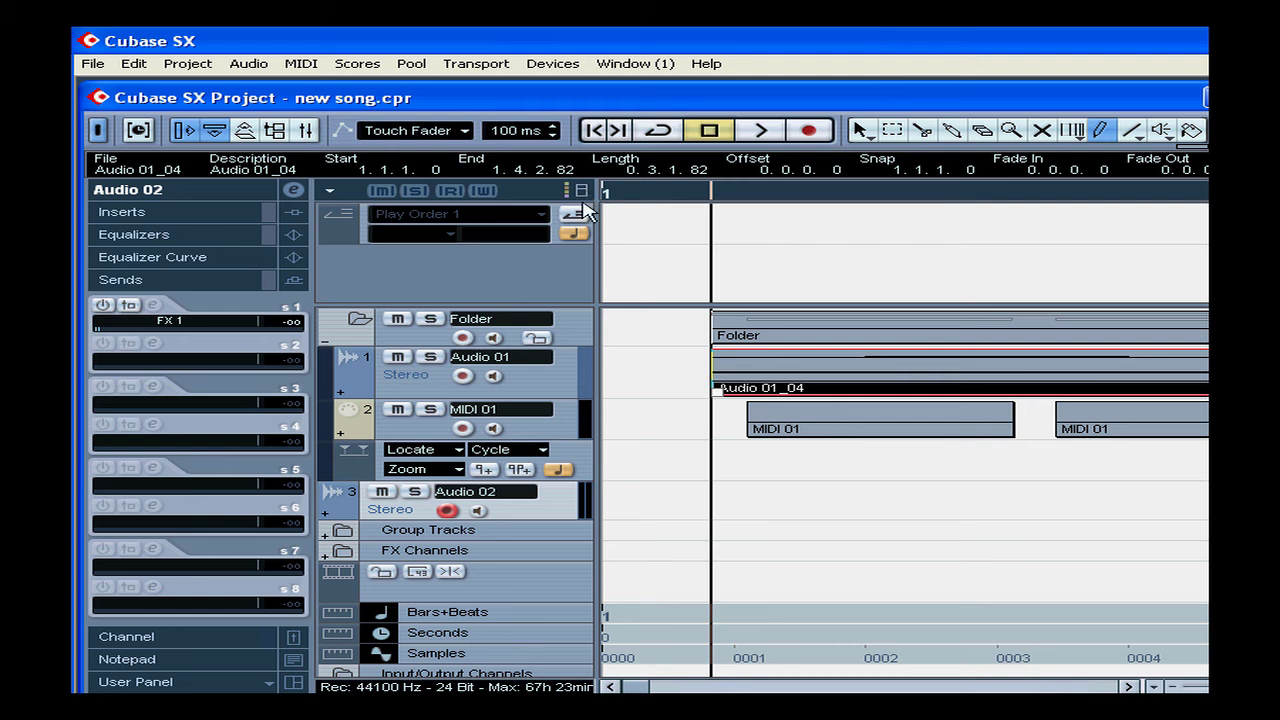
{"action": "right_click", "coordinate": [554, 512]}
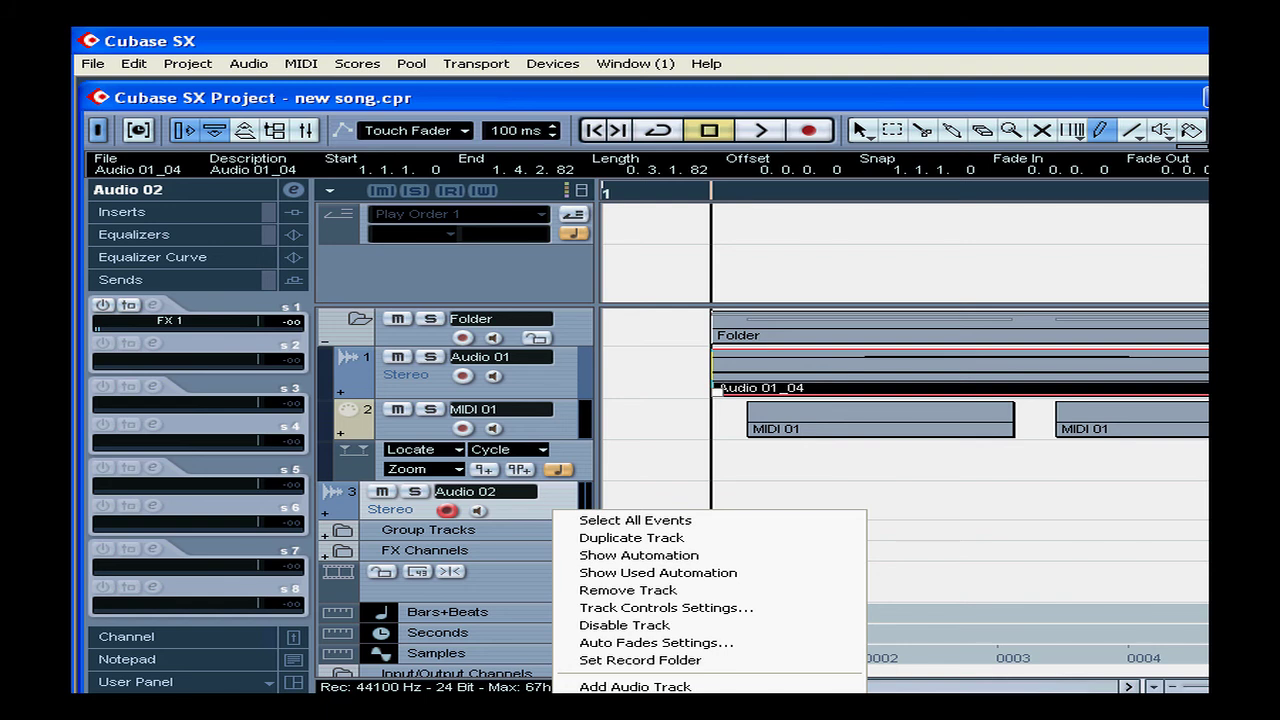
{"action": "left_click", "coordinate": [636, 715]}
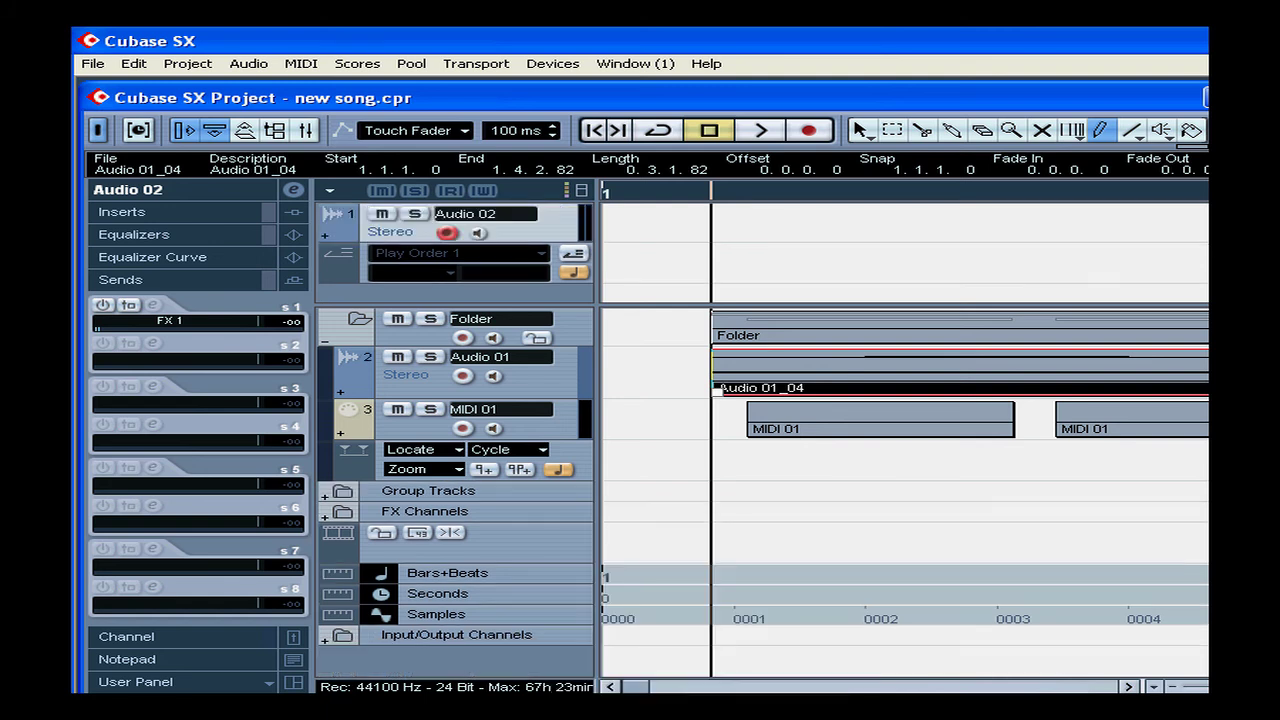
Return Audio 02 to the lower list as track 3, put Play Order last, and show track colours
{"action": "right_click", "coordinate": [530, 238]}
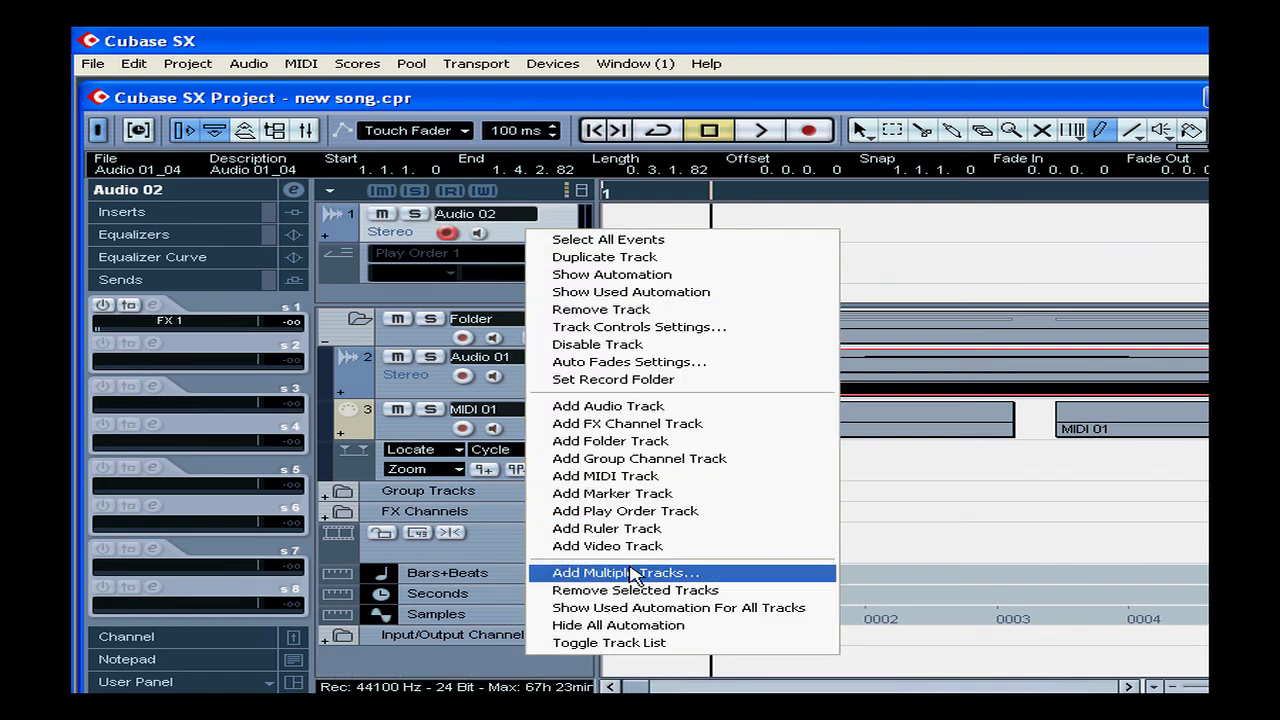
{"action": "left_click", "coordinate": [663, 643]}
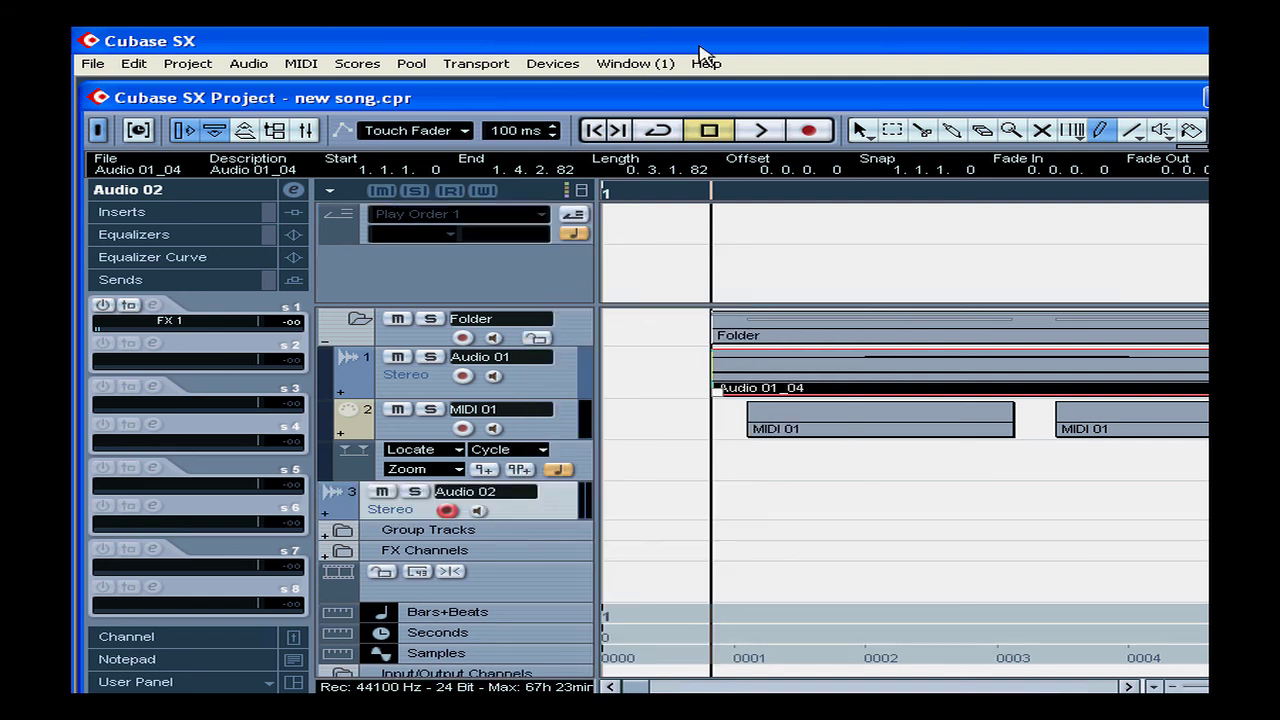
{"action": "left_click", "coordinate": [581, 191]}
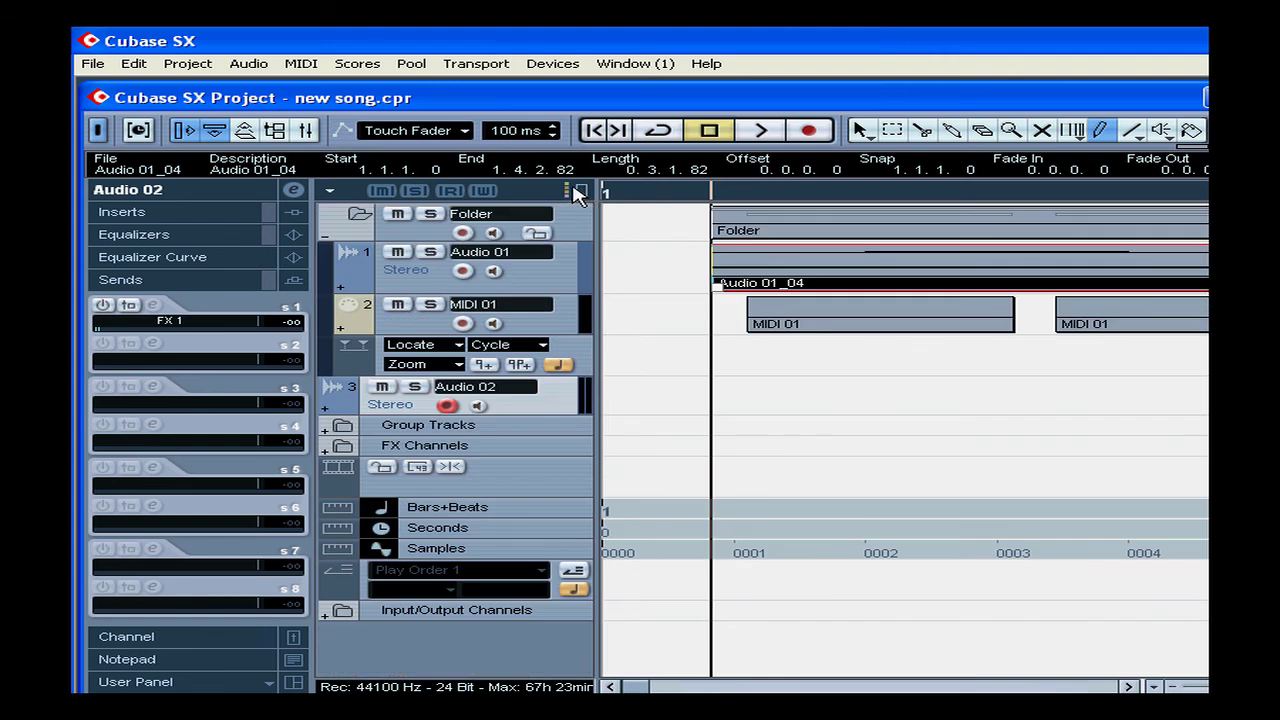
{"action": "left_click", "coordinate": [577, 191]}
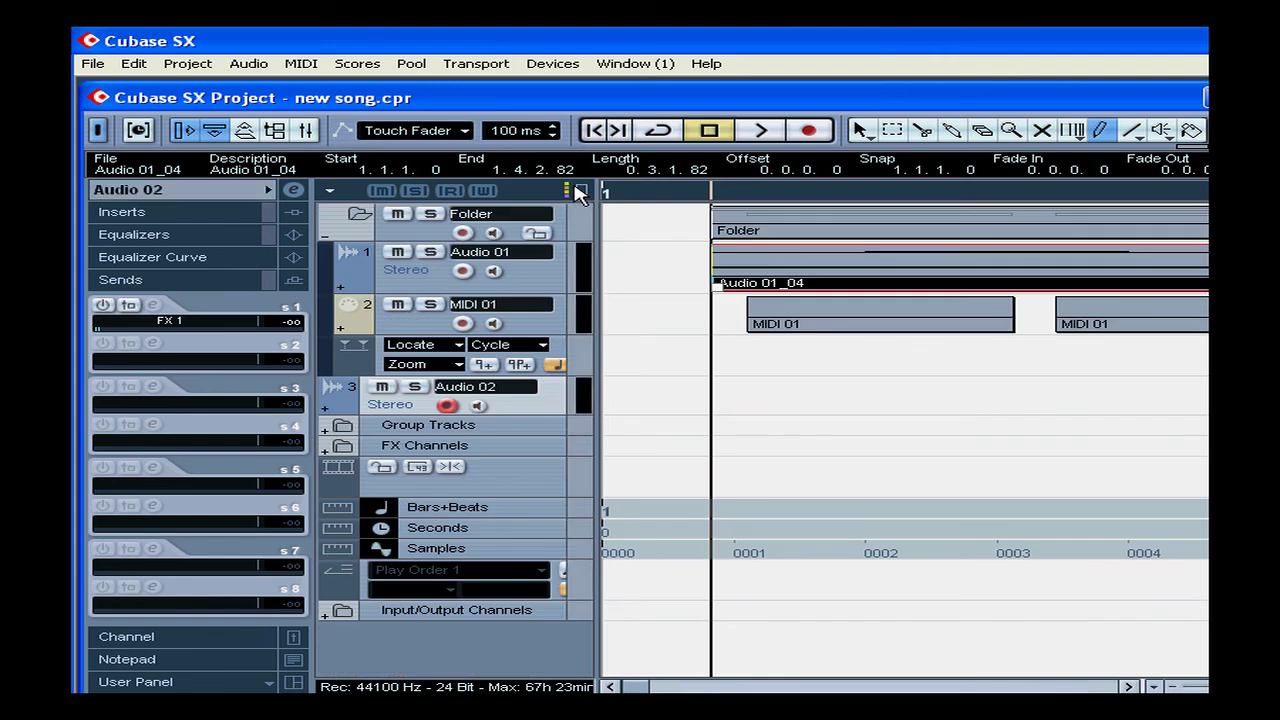
Colour Audio 01 purple (Color 13) and MIDI 01 light red (Color 16)
{"action": "left_click", "coordinate": [578, 270]}
{"action": "left_click", "coordinate": [1025, 270]}
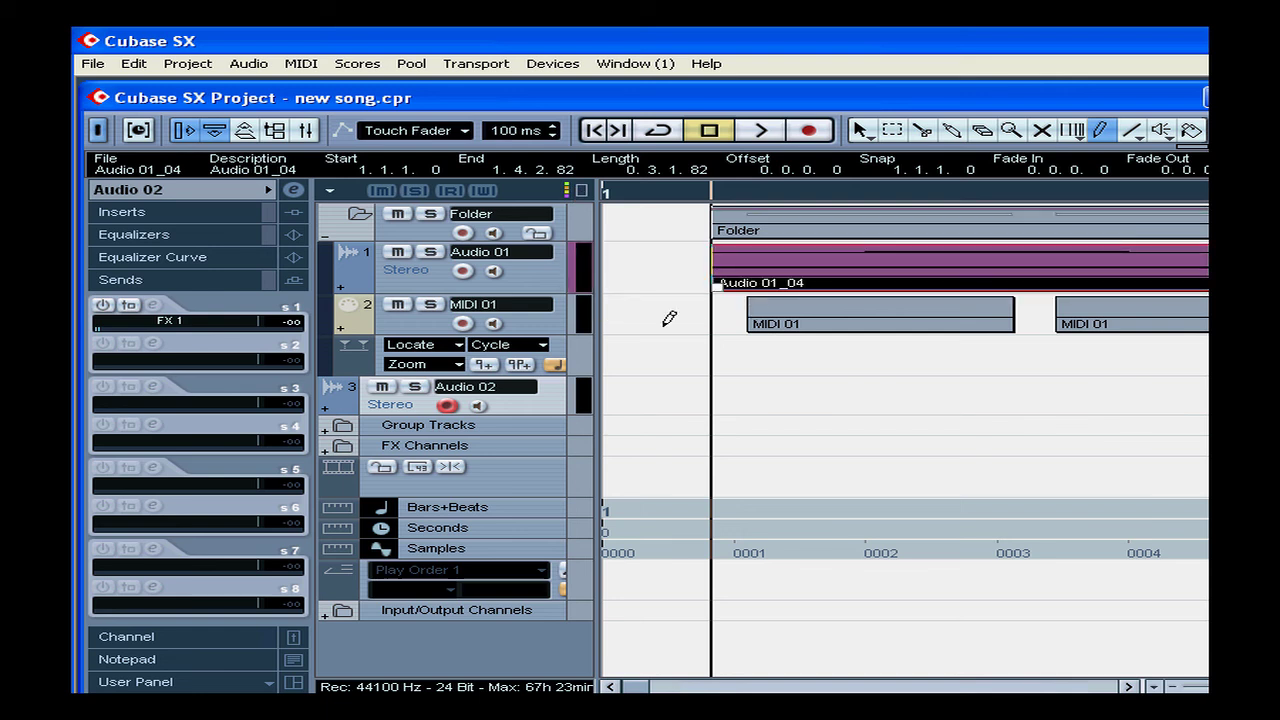
{"action": "left_click", "coordinate": [578, 316]}
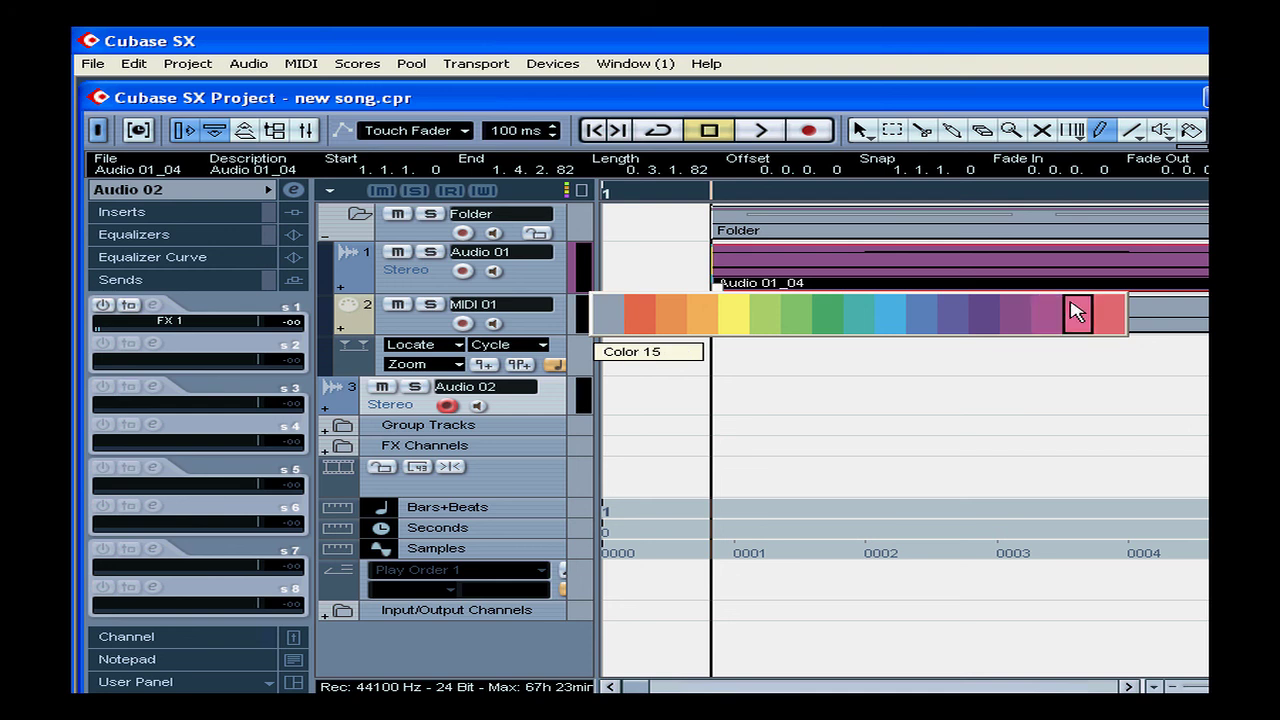
{"action": "left_click", "coordinate": [1107, 313]}
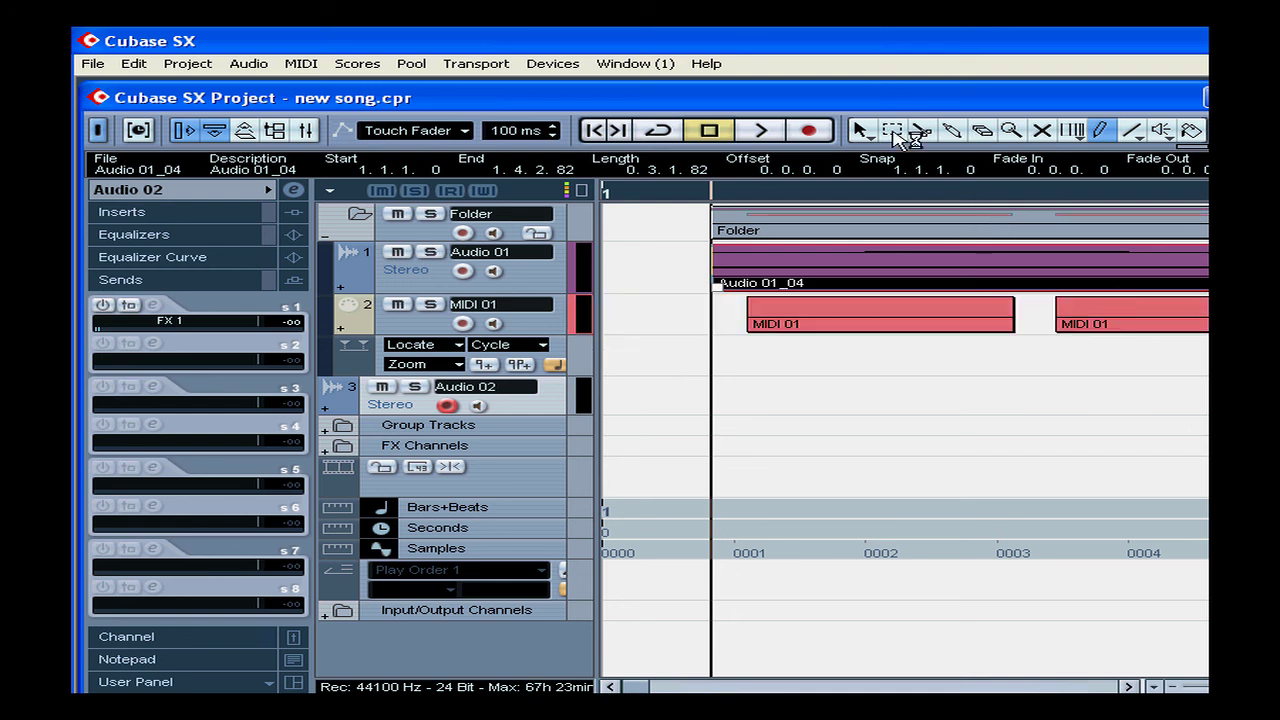
{"action": "left_click", "coordinate": [562, 66]}
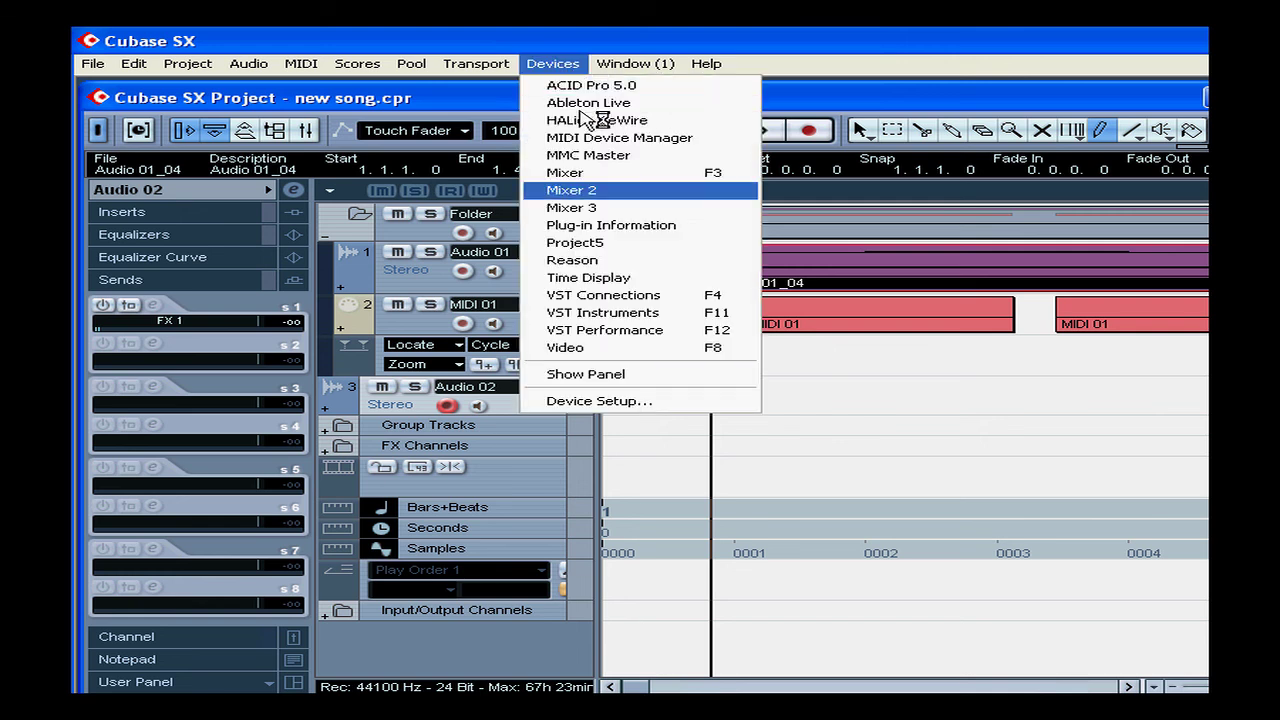
{"action": "left_click", "coordinate": [665, 173]}
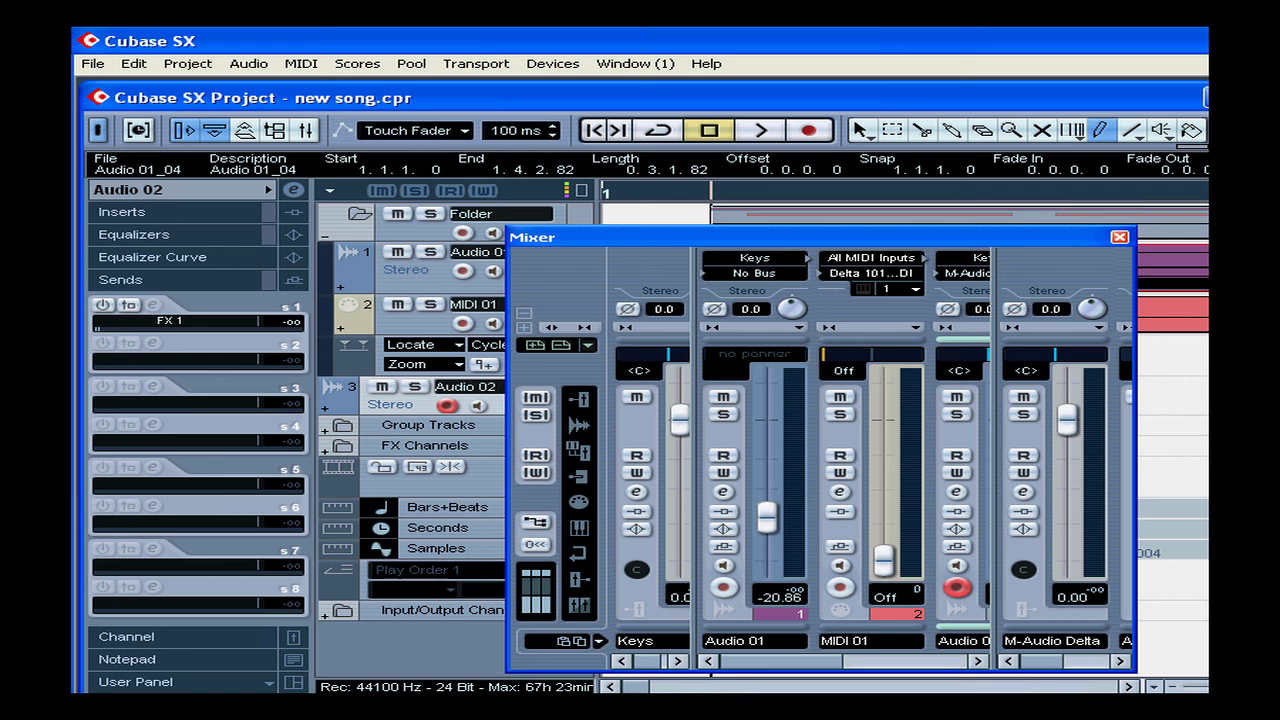
{"action": "left_click", "coordinate": [1119, 239]}
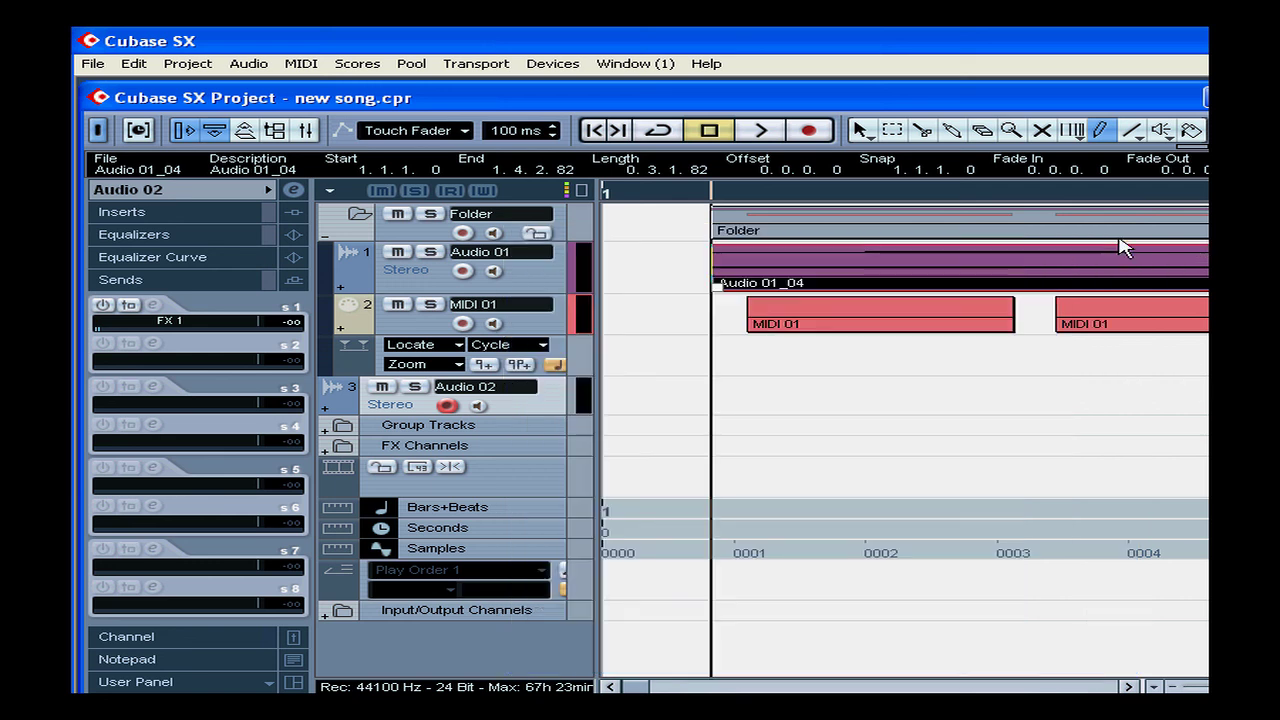
In Track Controls Settings, move Record Enable to the end of the audio track controls
{"action": "left_click", "coordinate": [330, 197]}
{"action": "left_click", "coordinate": [425, 289]}
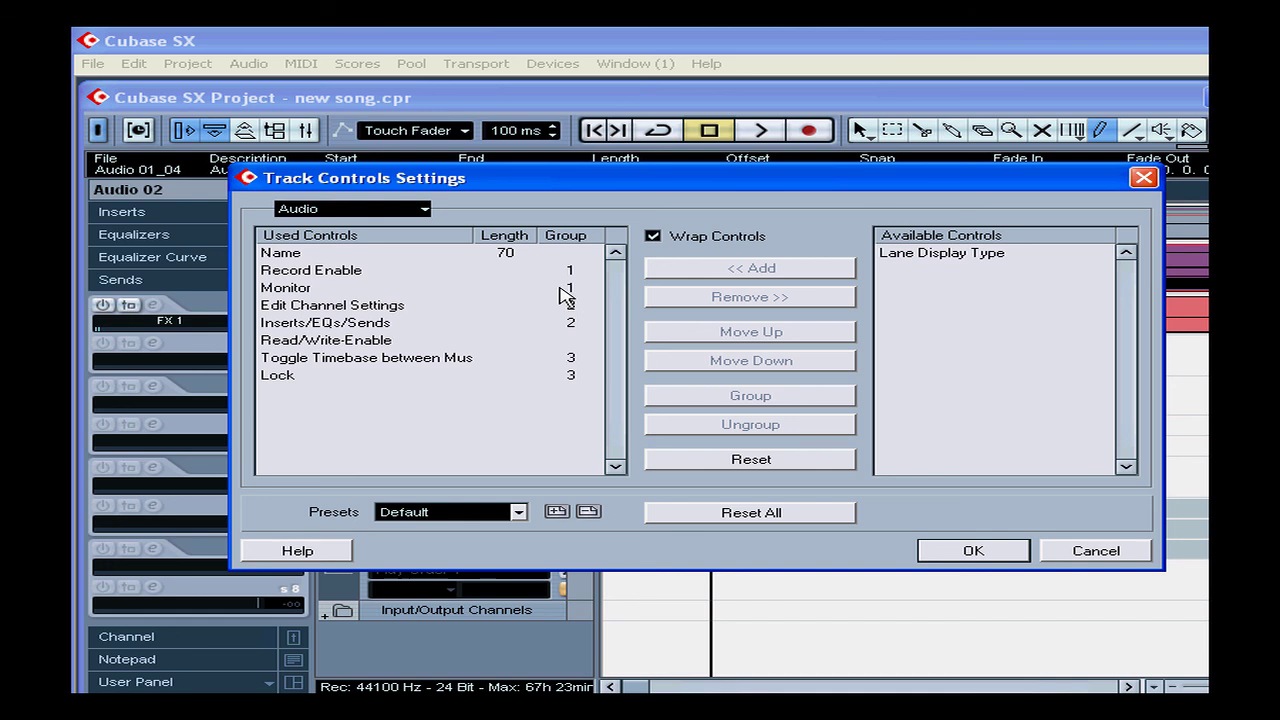
{"action": "left_click", "coordinate": [314, 272]}
{"action": "left_click", "coordinate": [777, 299]}
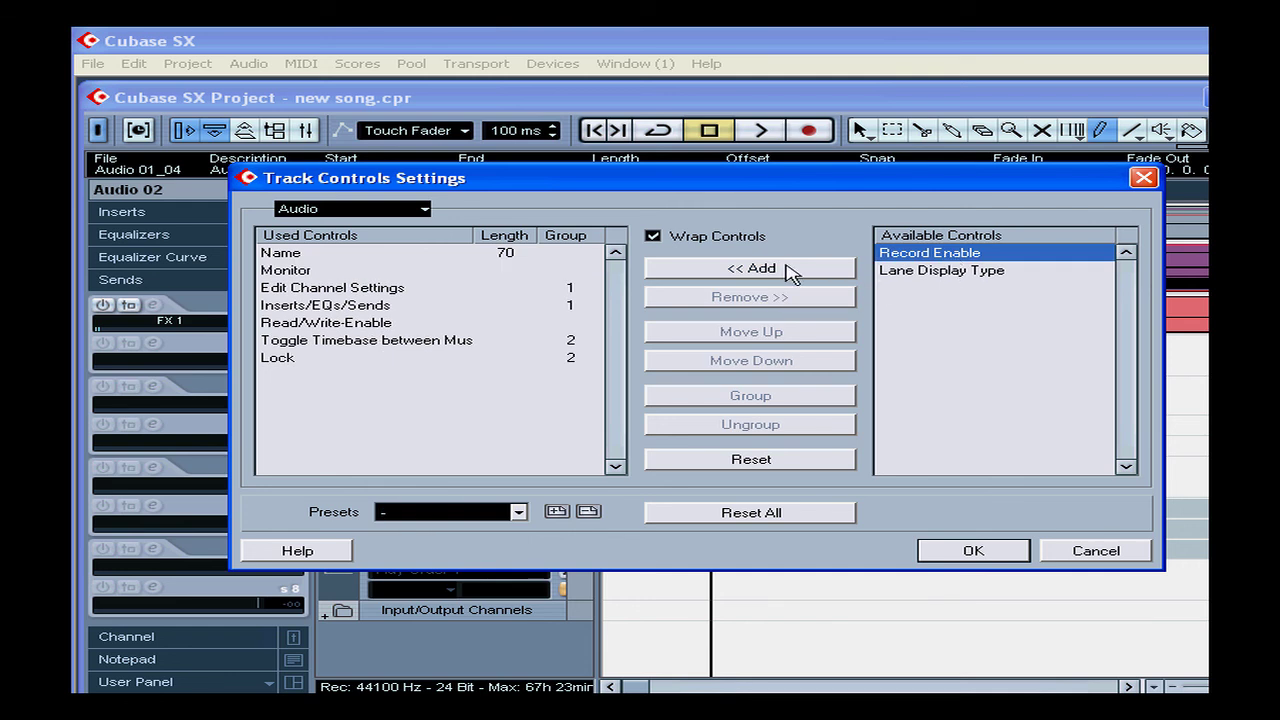
{"action": "left_click", "coordinate": [788, 270]}
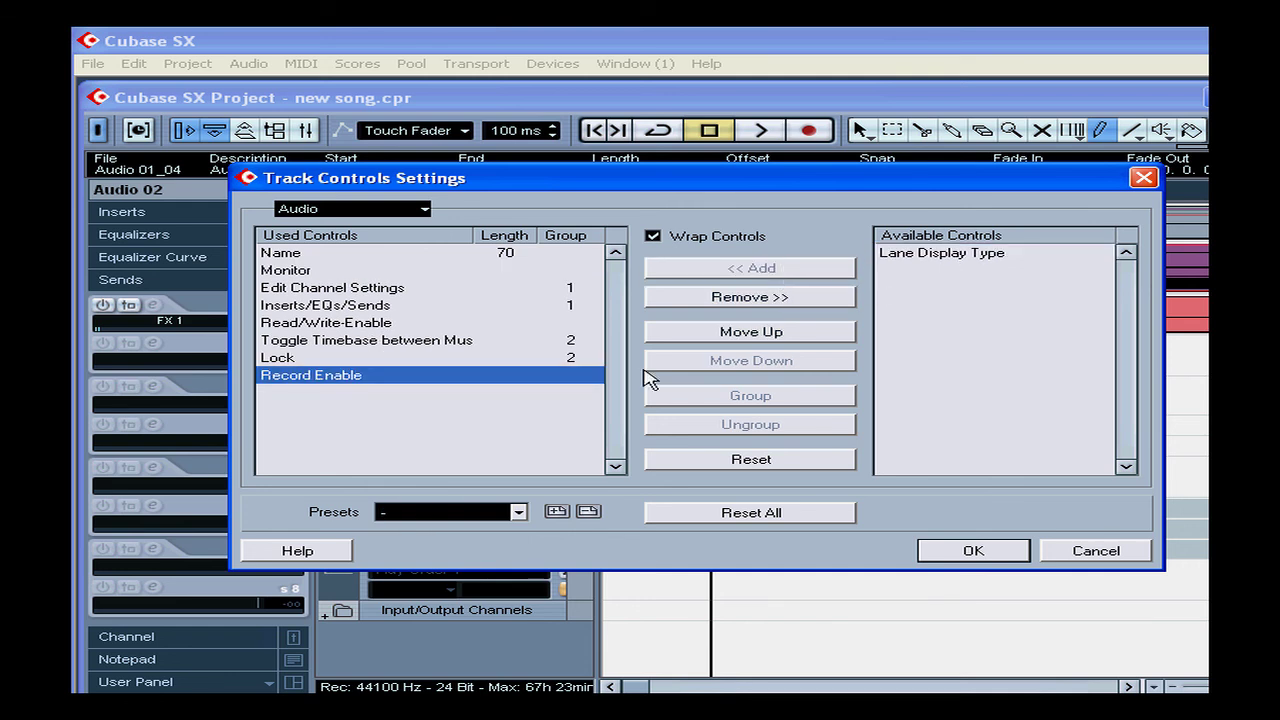
{"action": "left_click", "coordinate": [748, 333]}
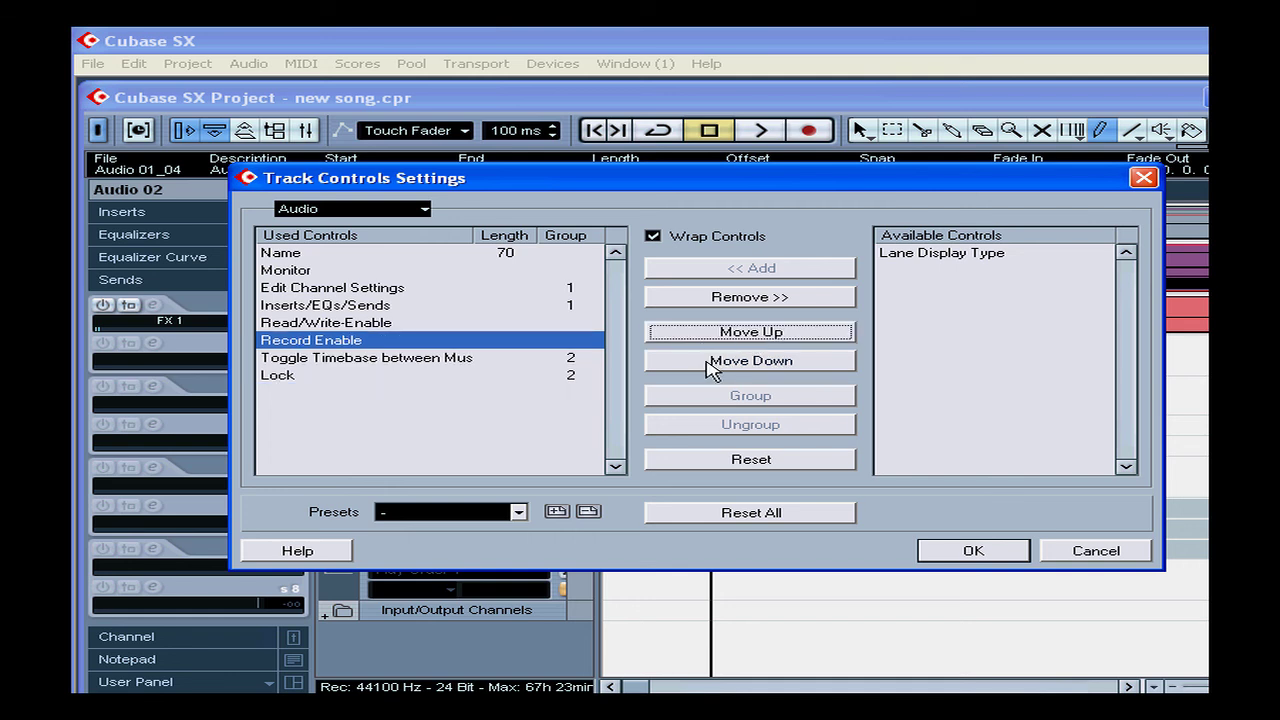
{"action": "left_click", "coordinate": [712, 362]}
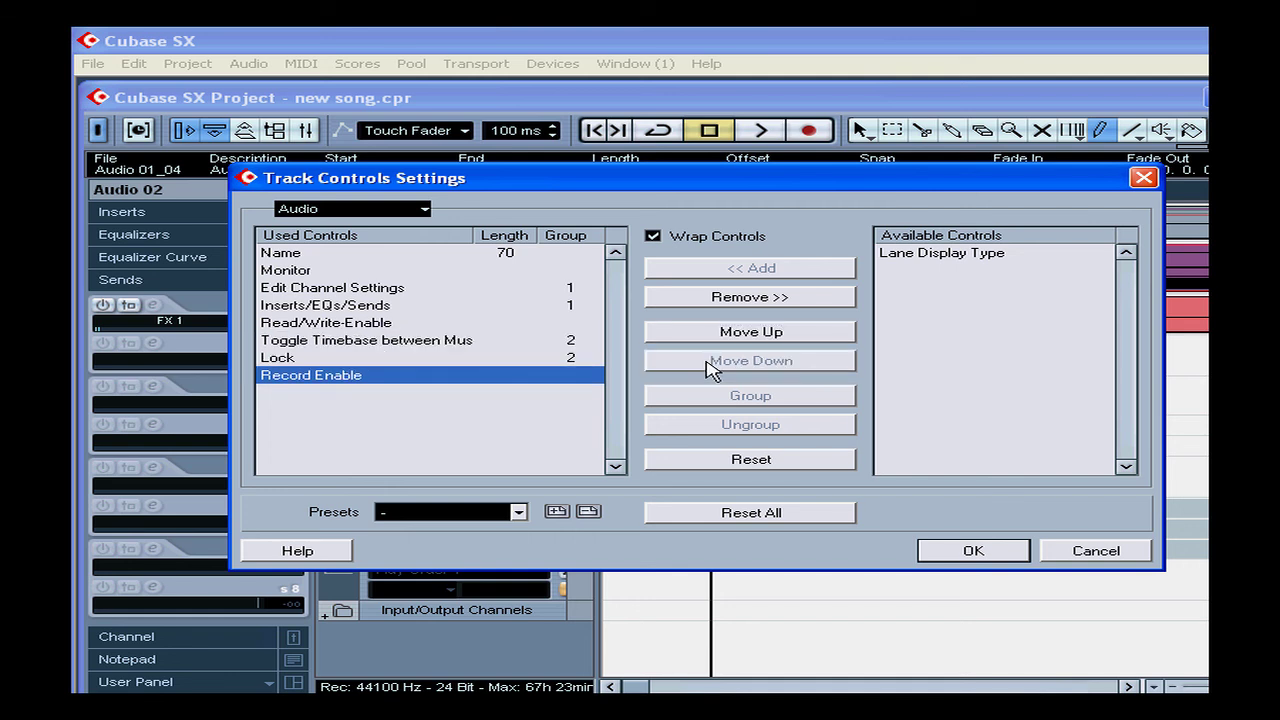
Group Edit Channel Settings, Inserts/EQs/Sends and Read/Write-Enable together as group 1
{"action": "left_click", "coordinate": [538, 288]}
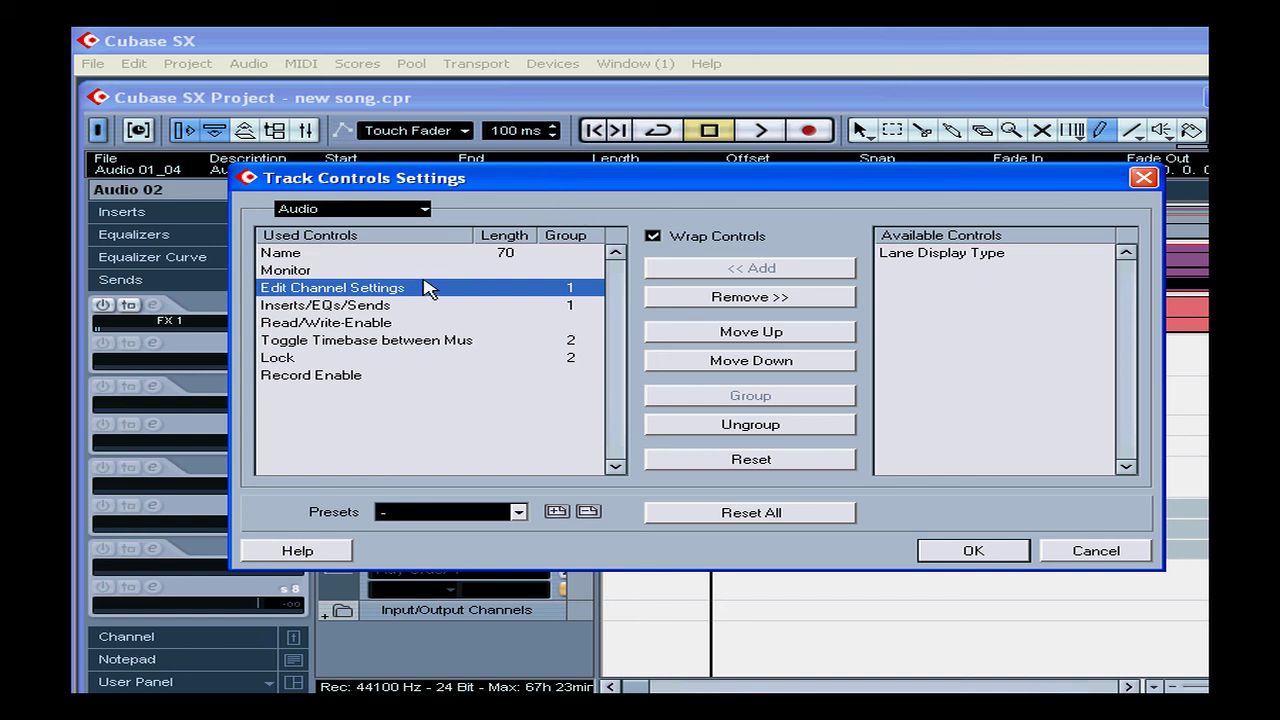
{"action": "left_click", "coordinate": [378, 306], "text": "ctrl"}
{"action": "left_click", "coordinate": [372, 322], "text": "ctrl"}
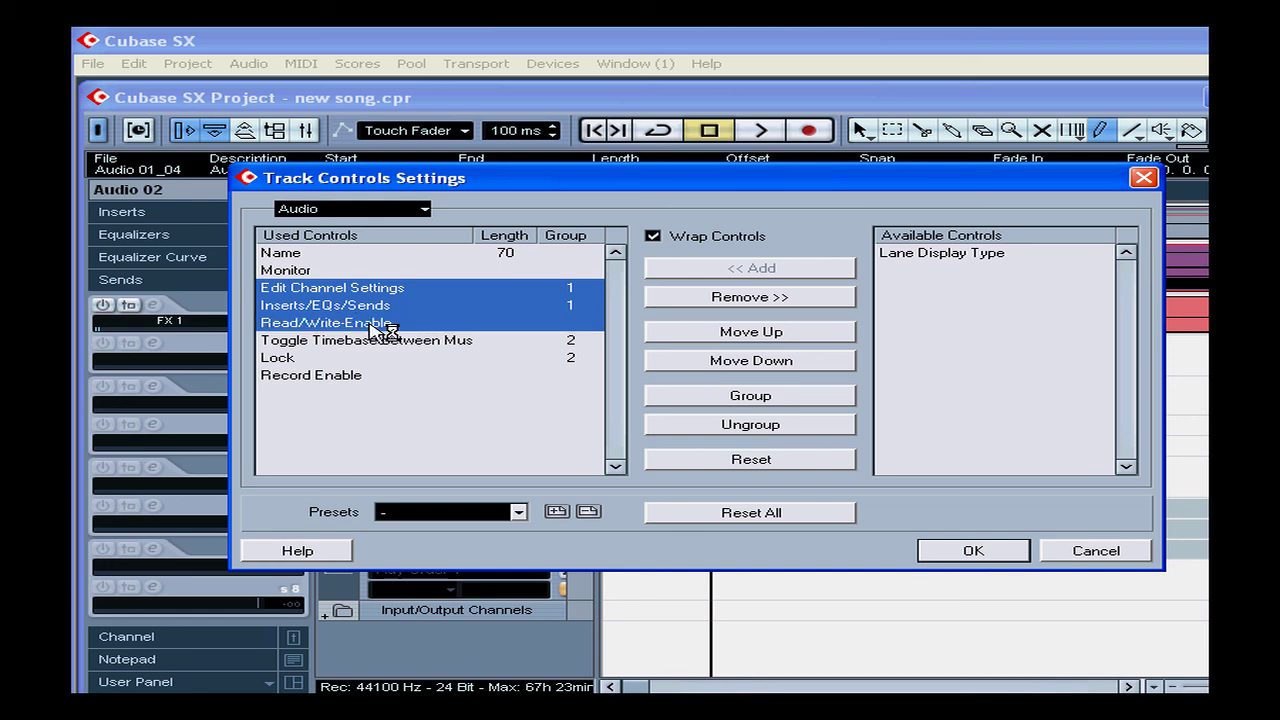
{"action": "left_click", "coordinate": [783, 430]}
{"action": "left_click", "coordinate": [779, 395]}
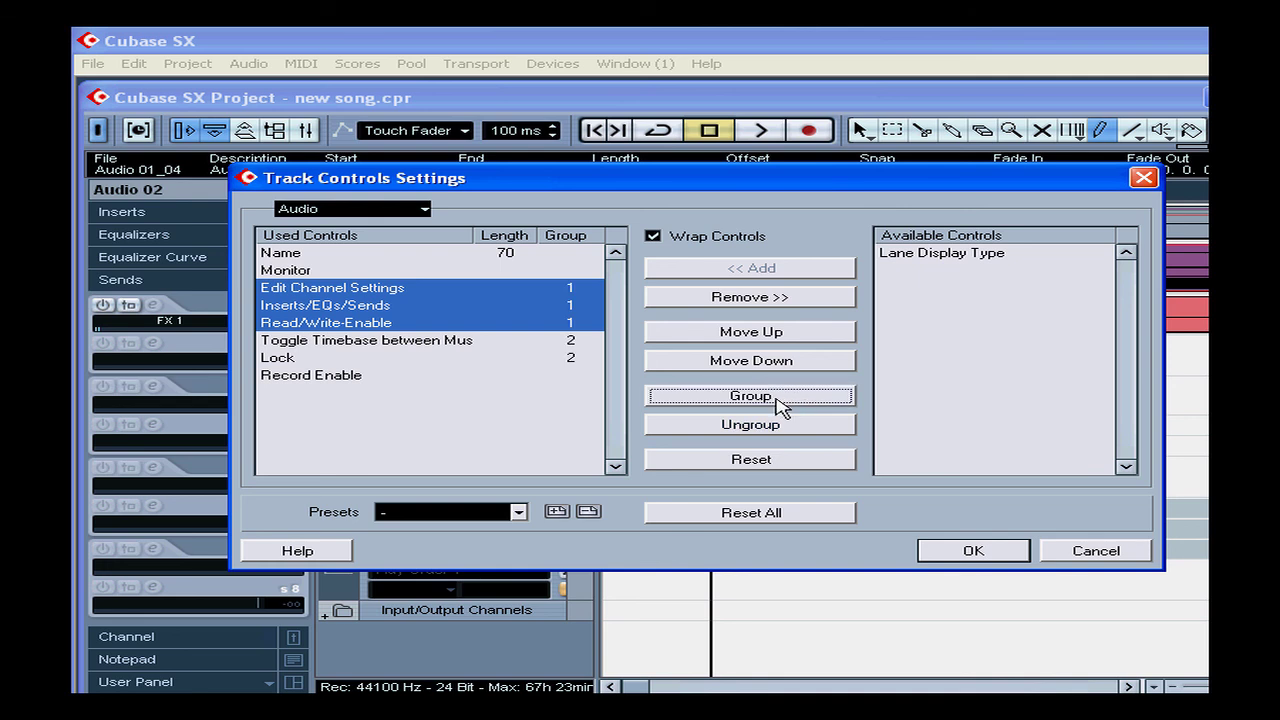
View the Video track controls, cancel saving a preset, and close Track Controls Settings
{"action": "left_click", "coordinate": [341, 208]}
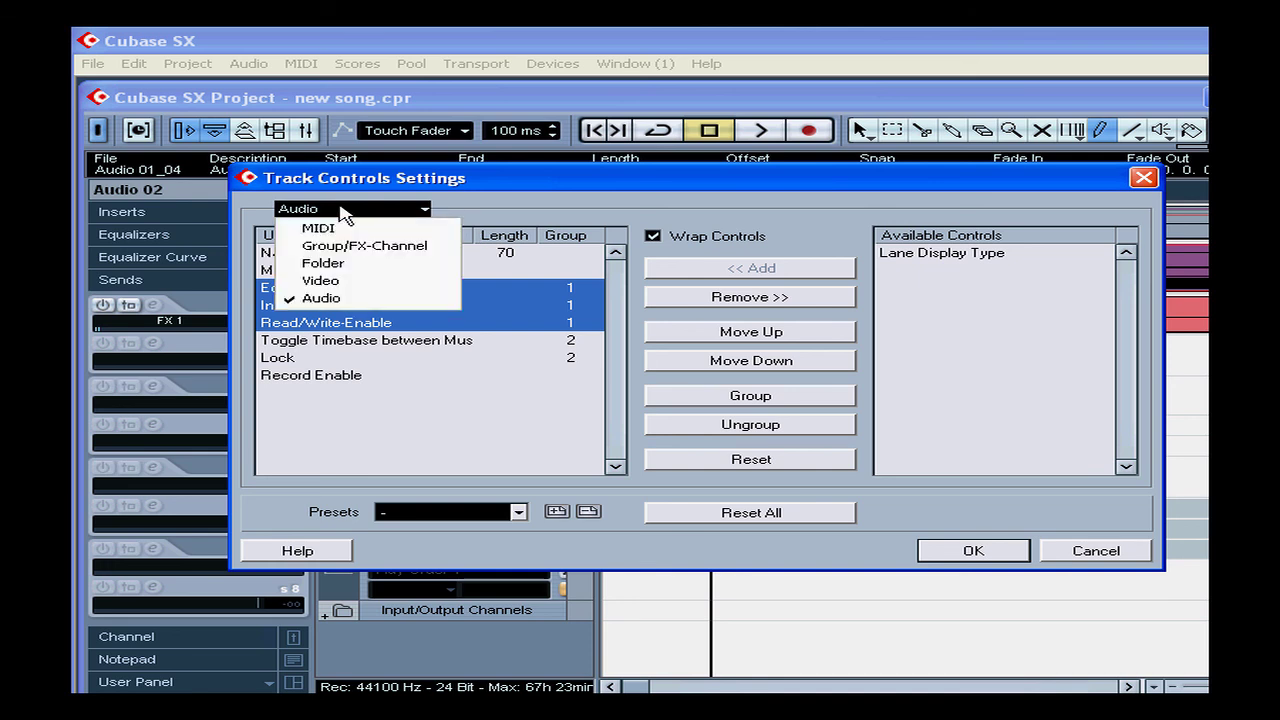
{"action": "left_click", "coordinate": [357, 282]}
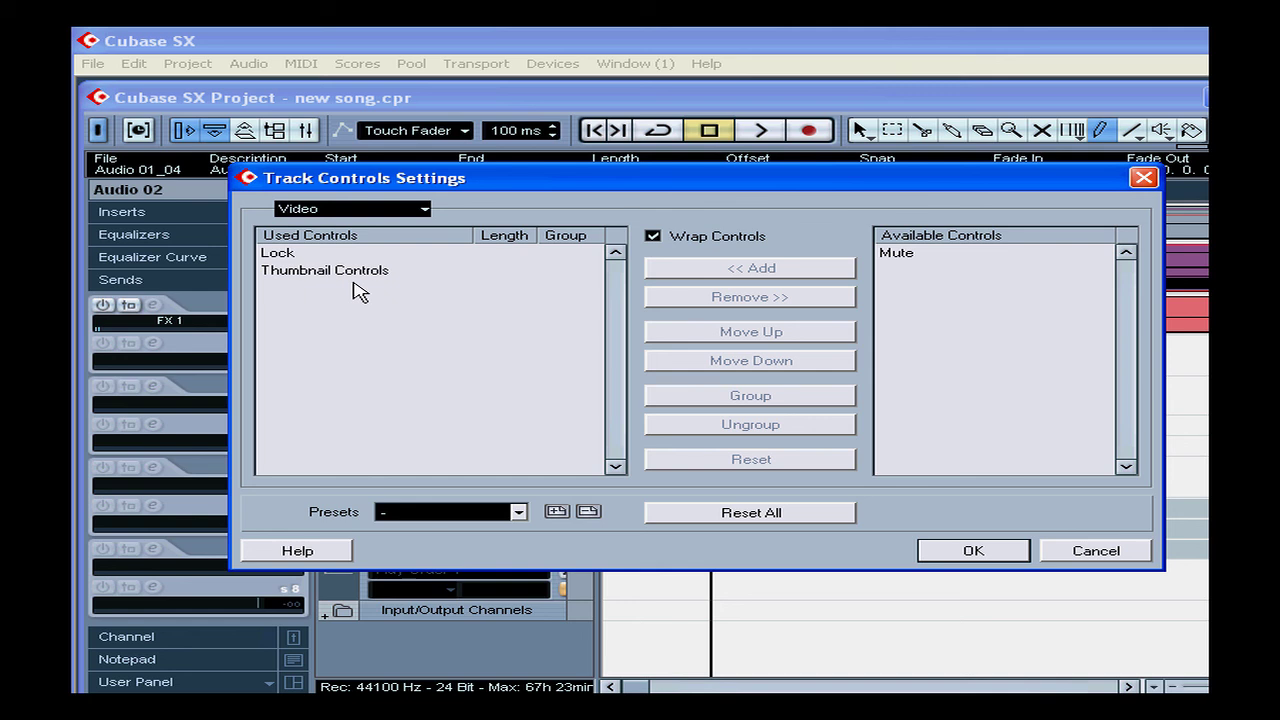
{"action": "left_click", "coordinate": [558, 512]}
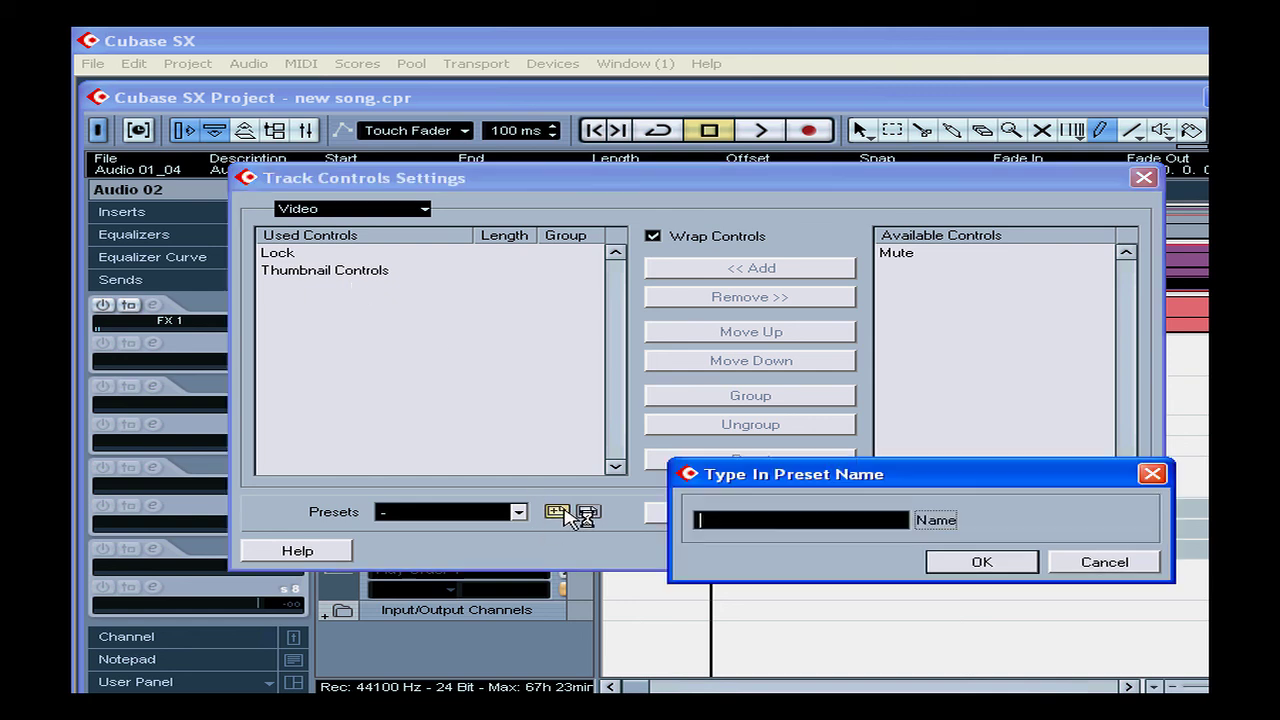
{"action": "left_click", "coordinate": [1104, 563]}
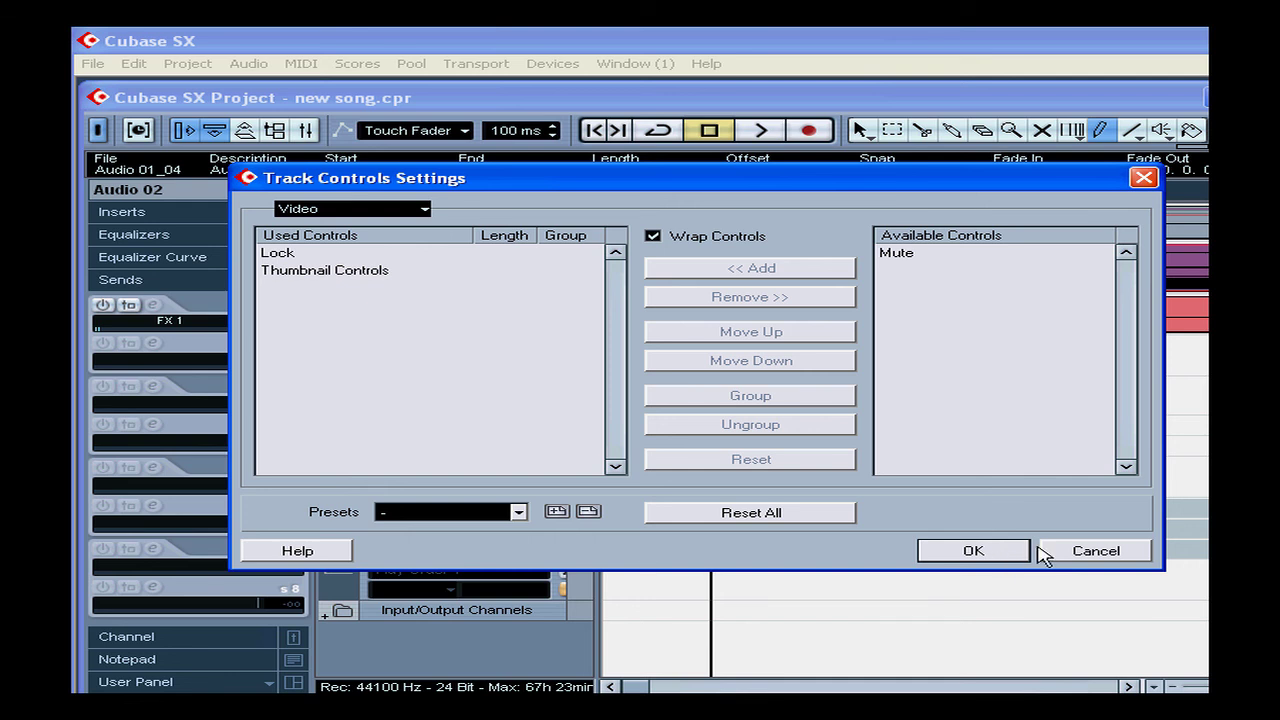
{"action": "left_click", "coordinate": [1088, 553]}
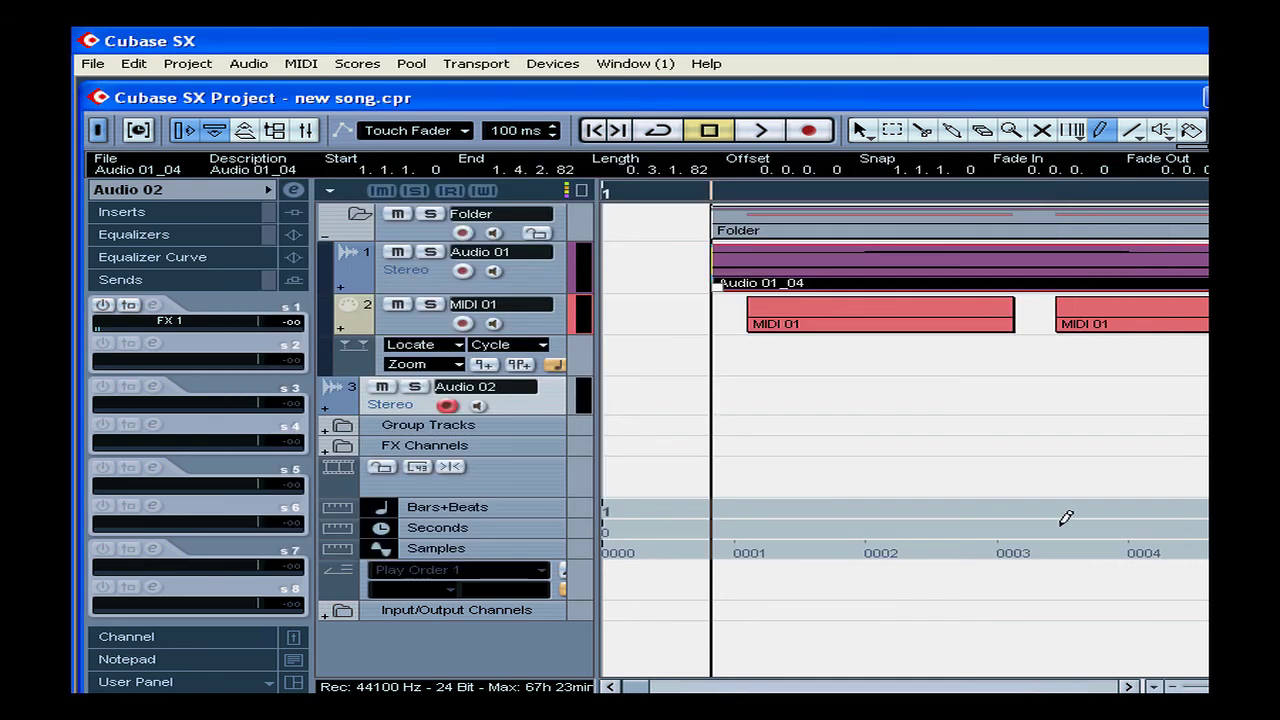